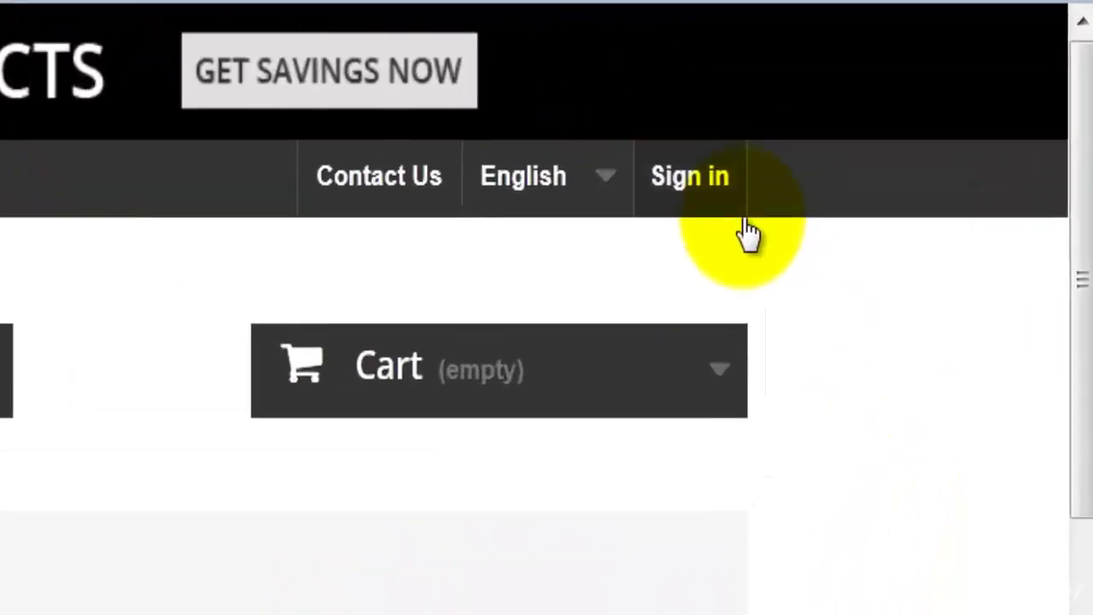
Register a new customer account with the customer's e-mail, title Mr., name, password and date of birth, opting into the newsletter and partner offers.
left_click(803, 135)
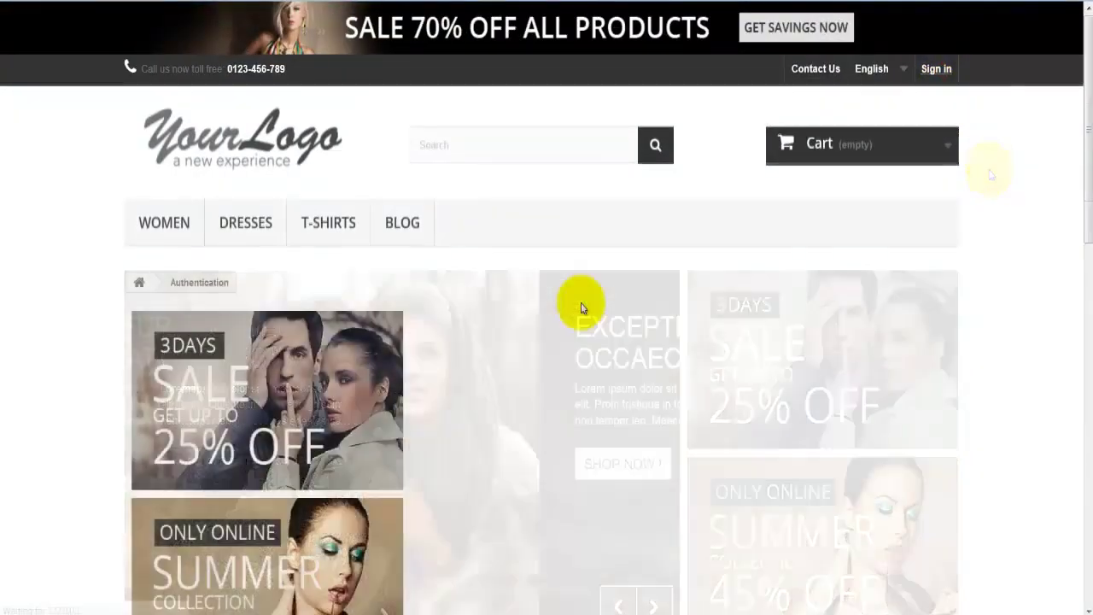
scroll(581, 301, "down", 6)
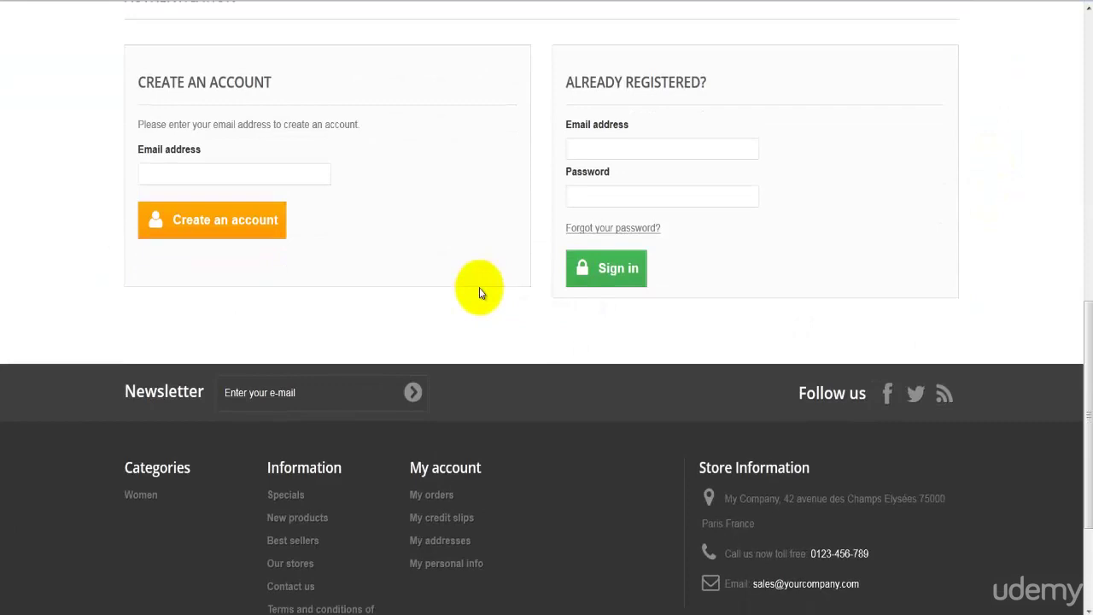
scroll(480, 293, "up", 1)
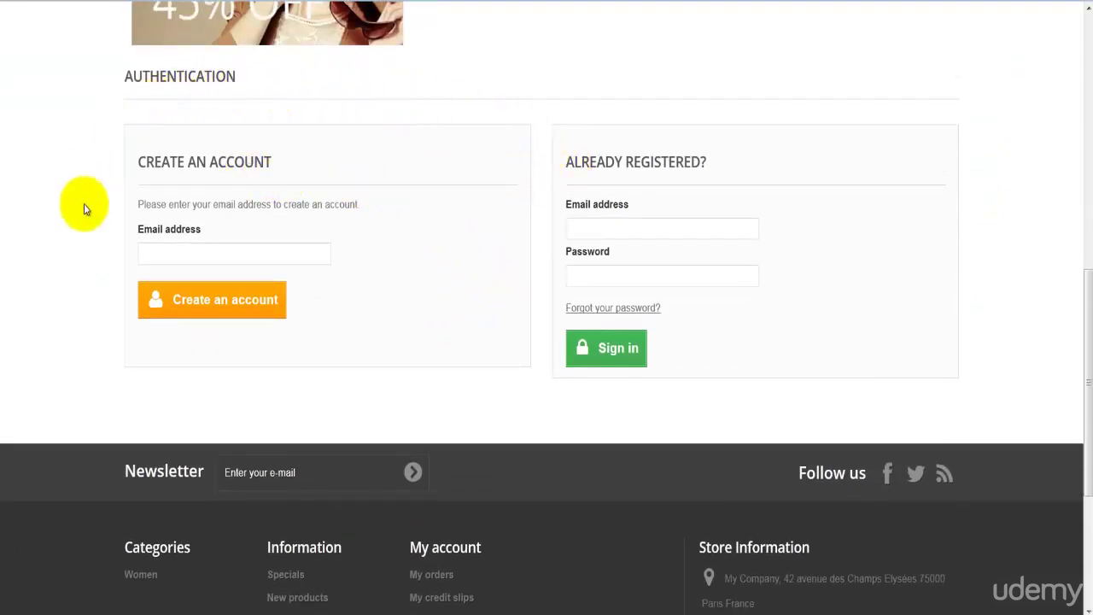
left_click(317, 259)
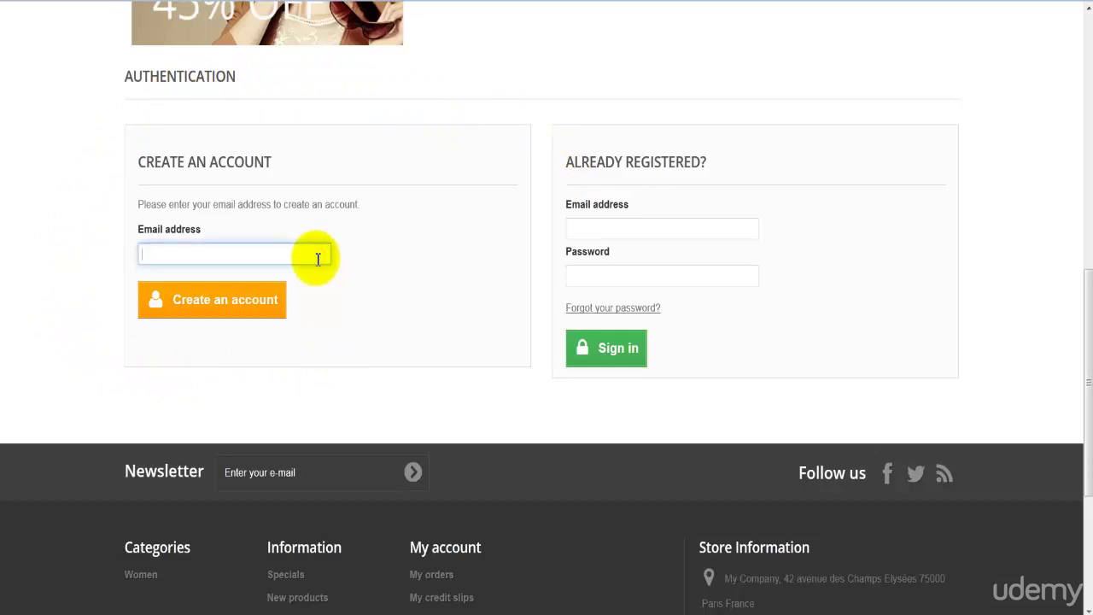
key("ctrl+v")
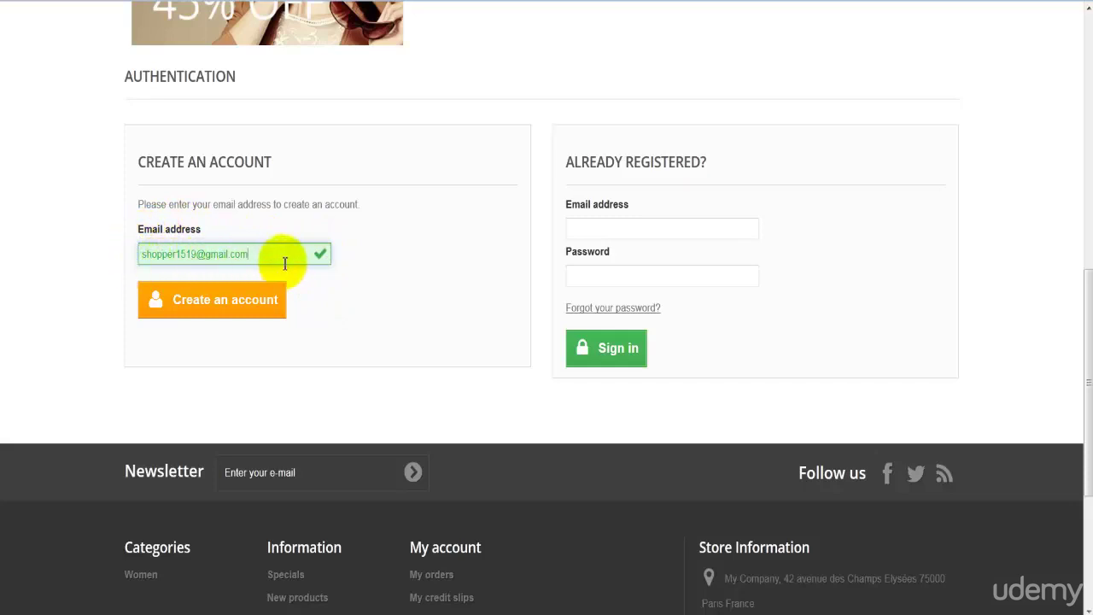
left_click(270, 305)
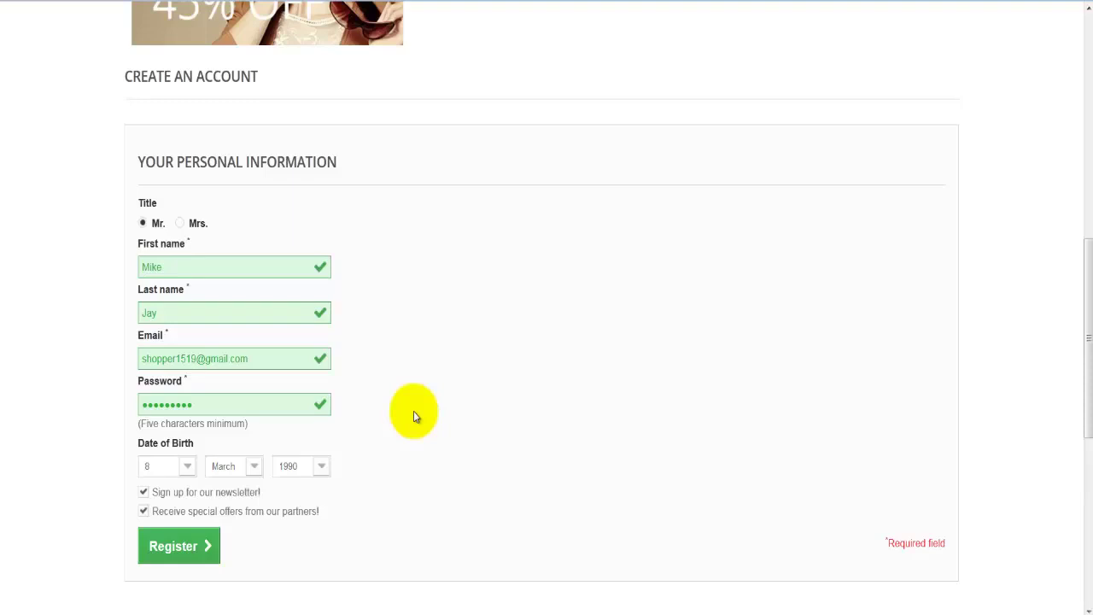
left_click(185, 546)
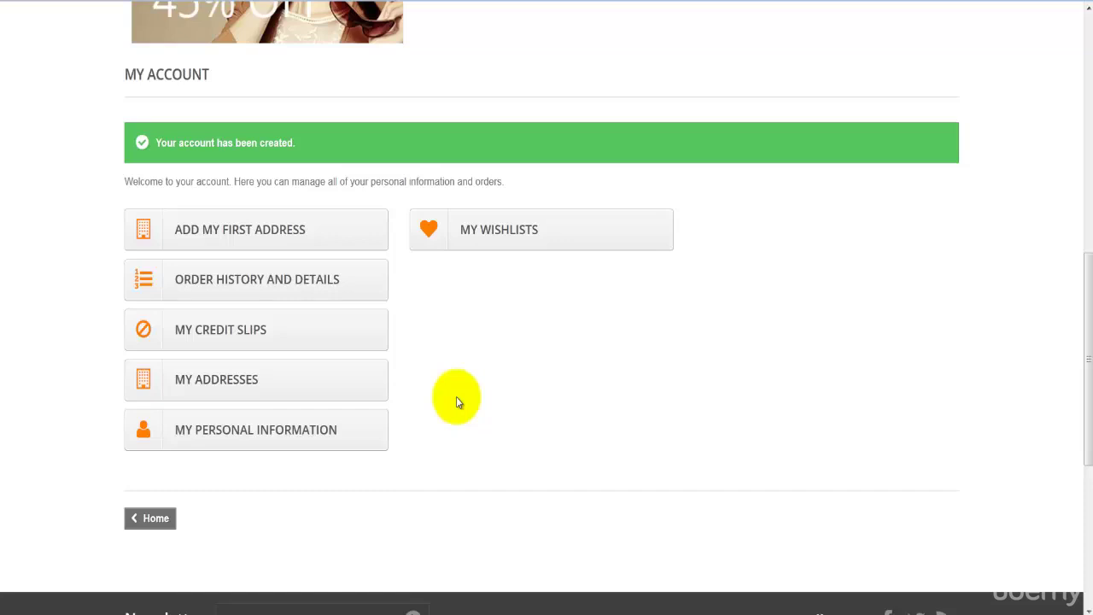
Look over the new account's management options and return to the store's home page.
scroll(456, 402, "up", 1)
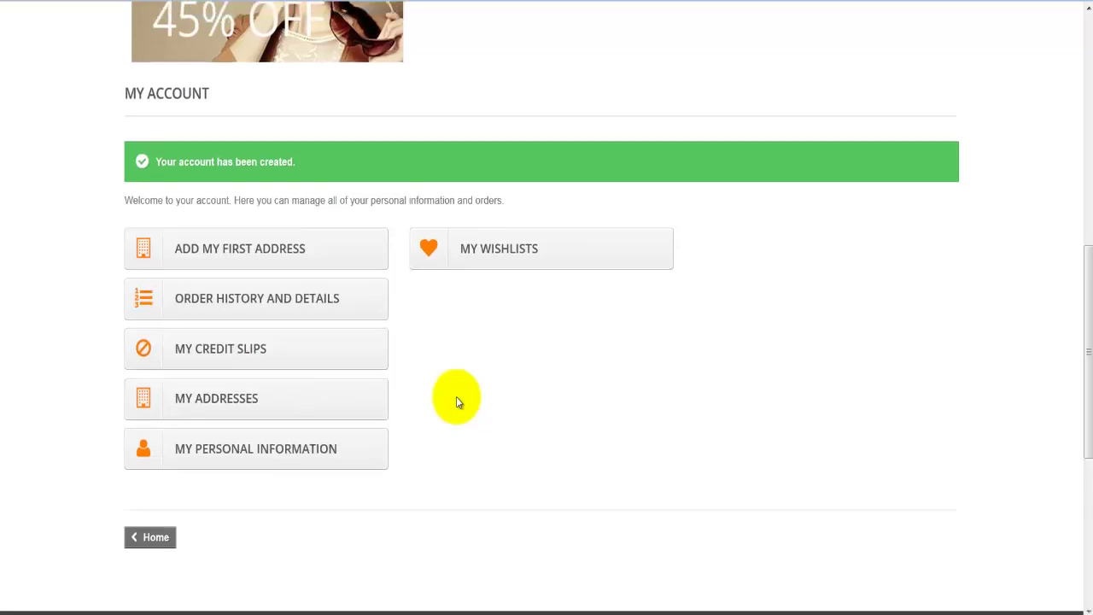
scroll(456, 401, "down", 1)
scroll(456, 402, "down", 1)
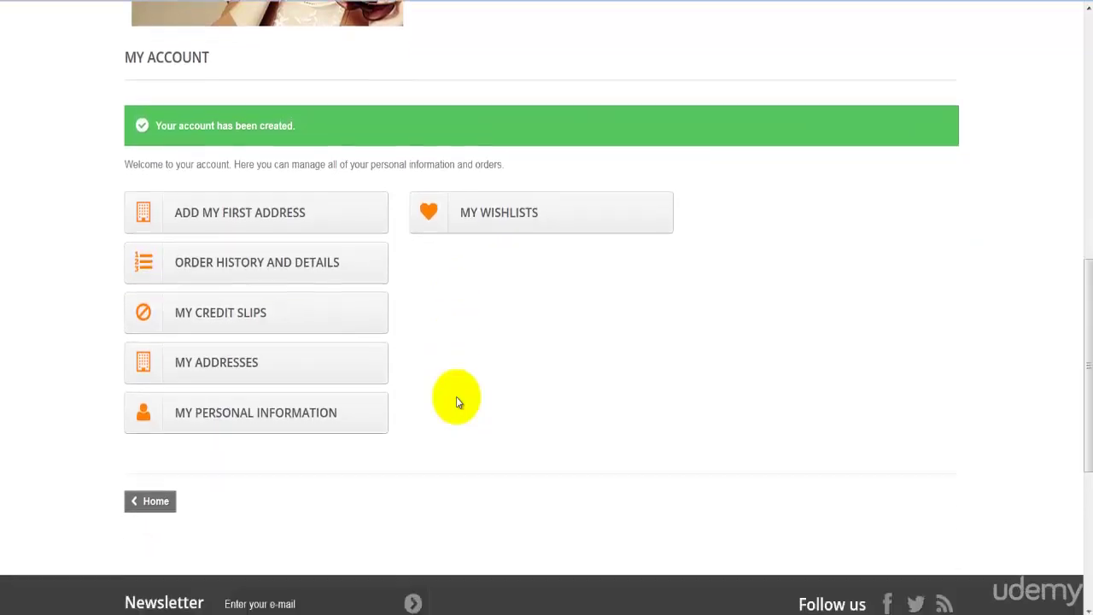
scroll(456, 402, "up", 1)
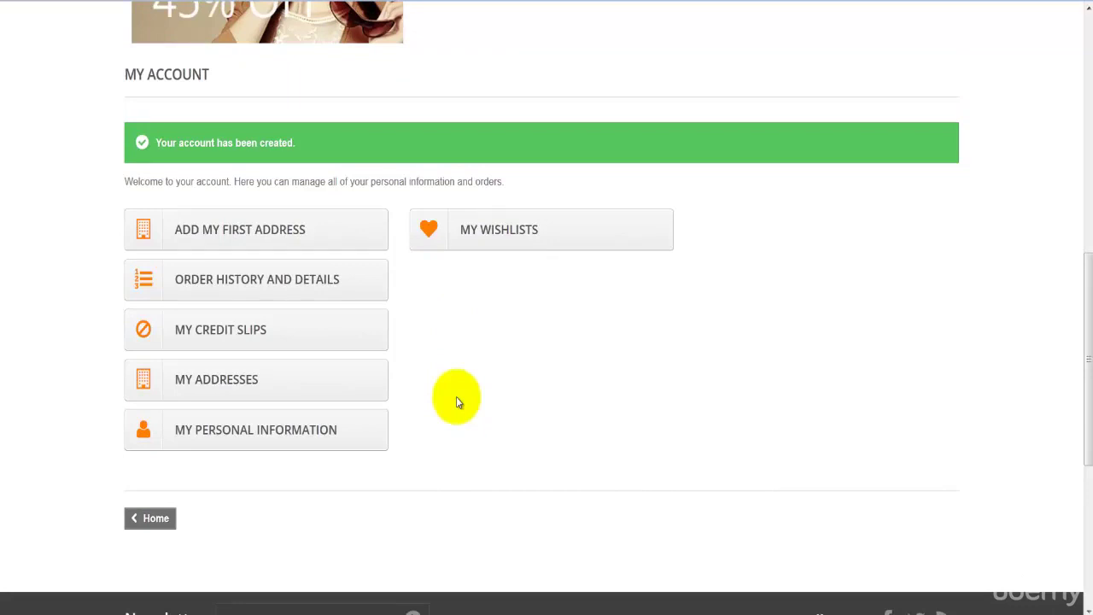
scroll(456, 396, "down", 2)
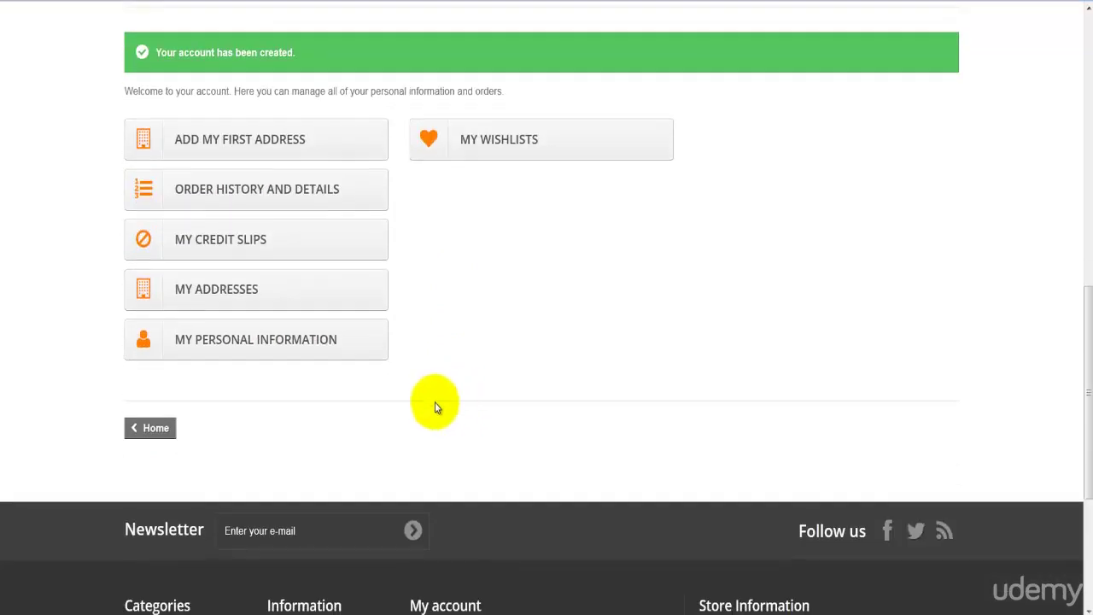
left_click(153, 427)
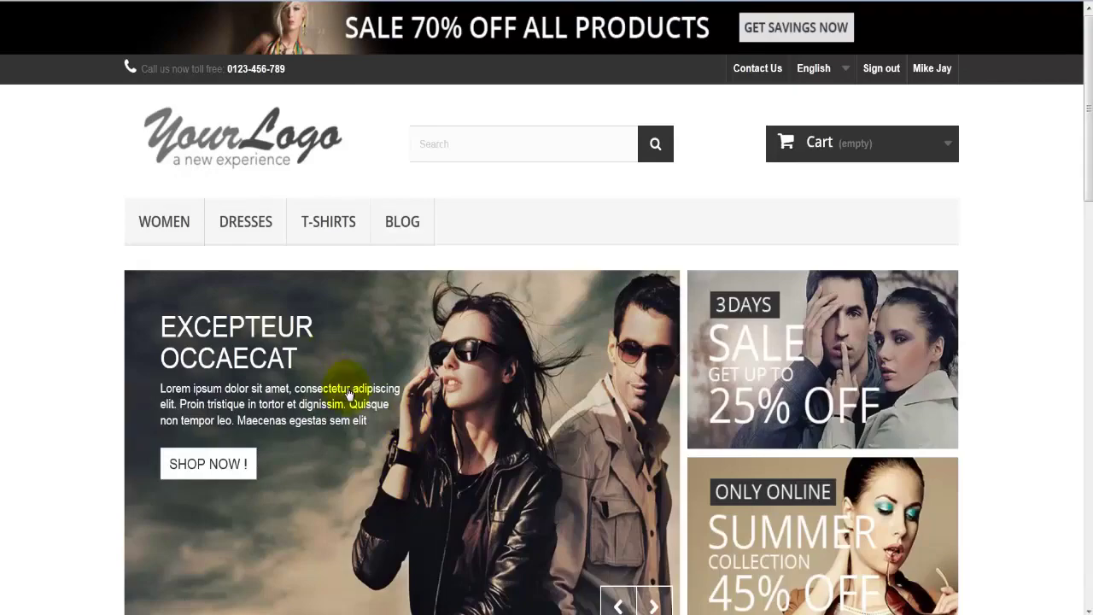
Browse the home page and open the T-shirts category under the women's tops.
scroll(351, 395, "down", 2)
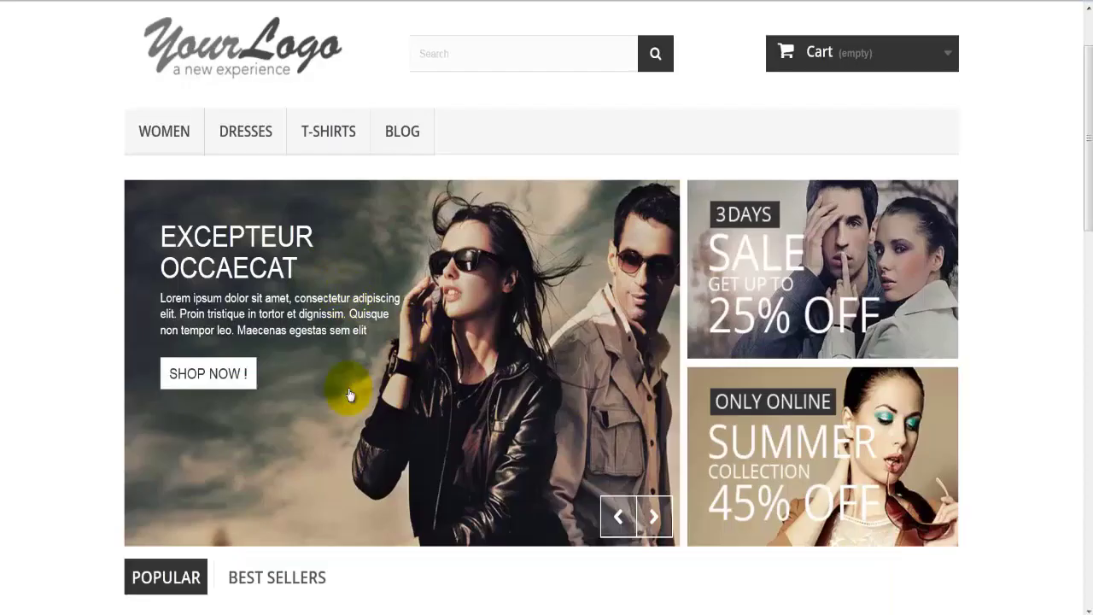
scroll(353, 386, "down", 6)
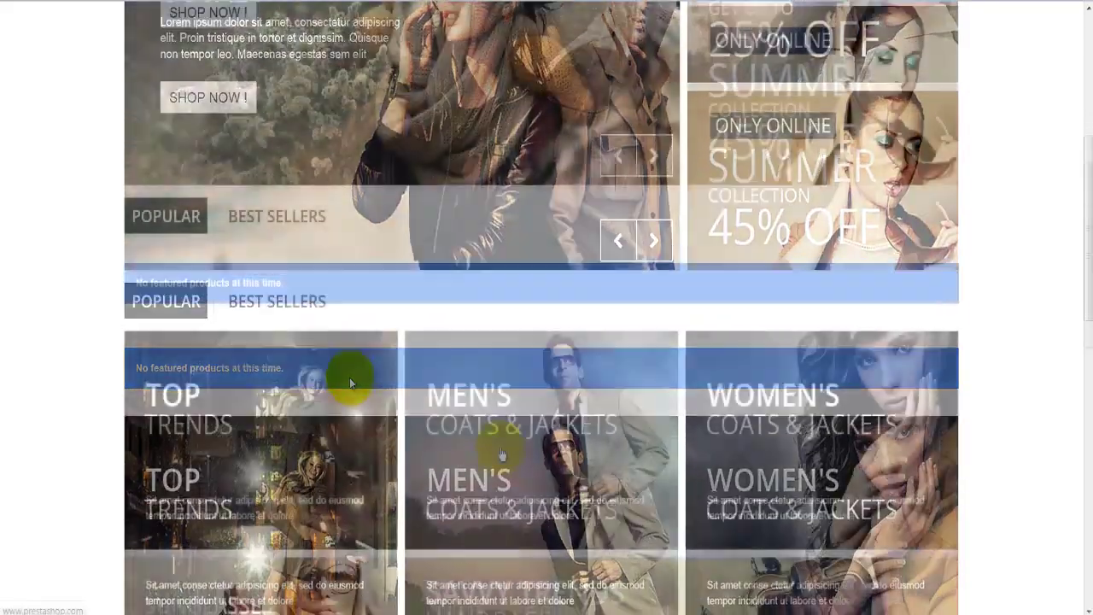
scroll(501, 452, "up", 8)
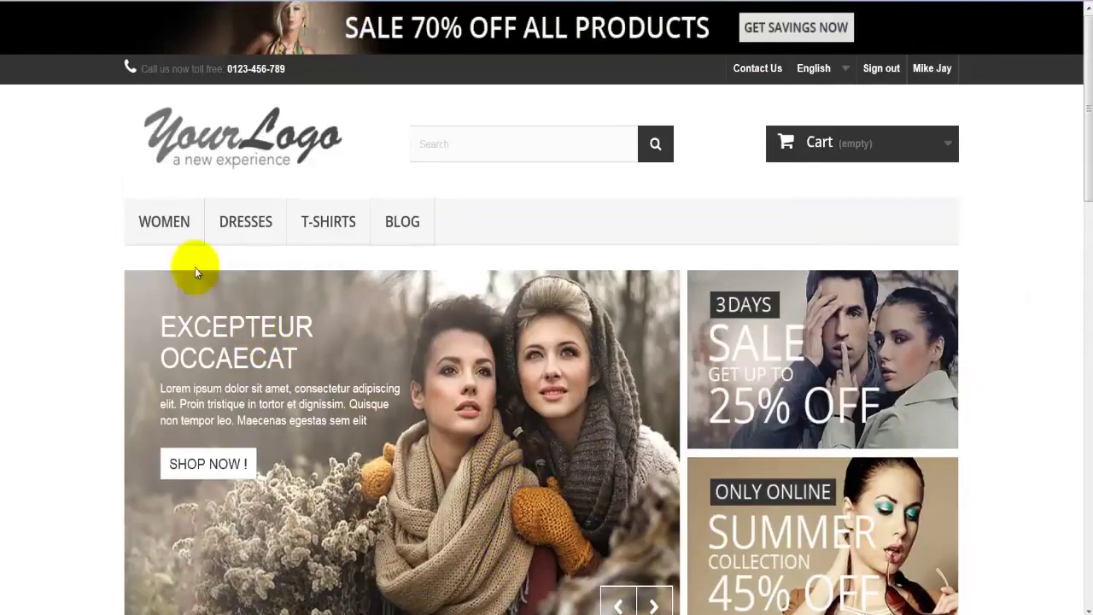
mouse_move(170, 235)
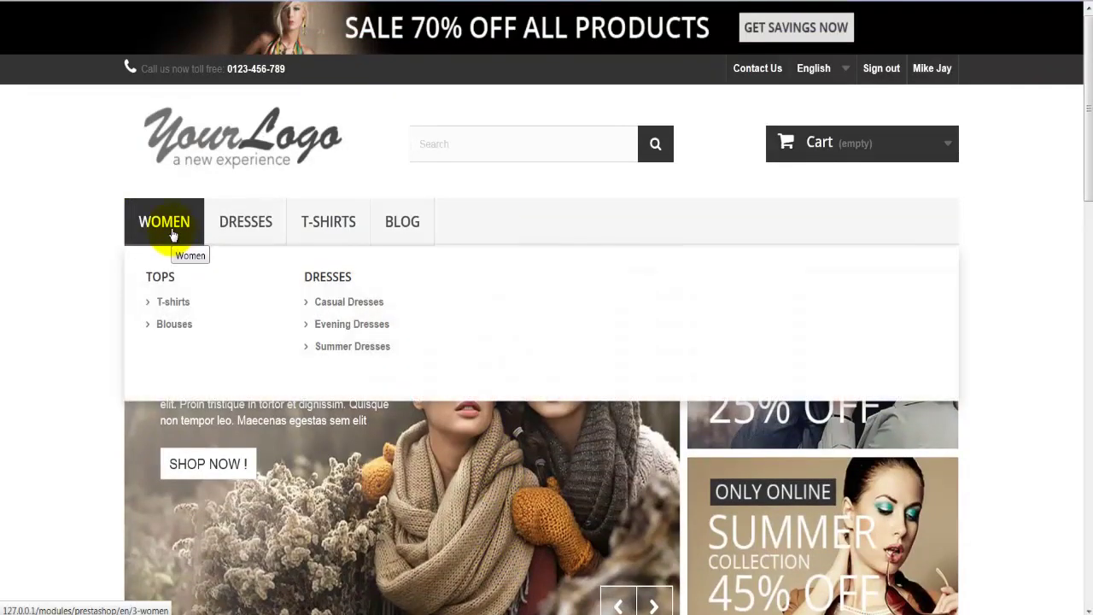
left_click(170, 305)
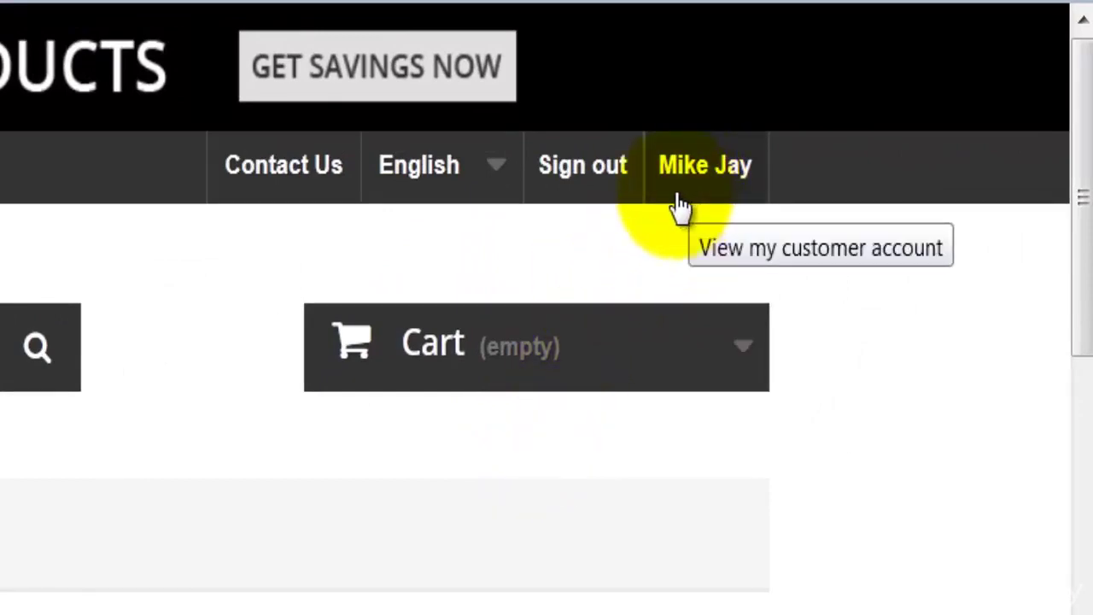
left_click(494, 175)
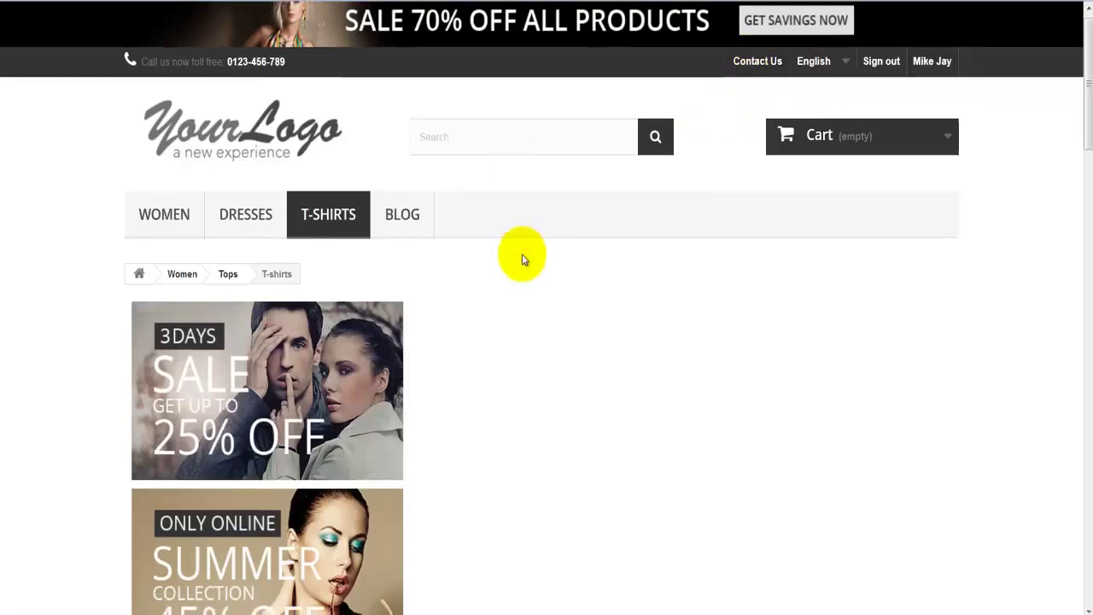
Open the full details of the Faded Short Sleeve T-shirts product and preview its photos of the blue shirt.
scroll(521, 254, "down", 10)
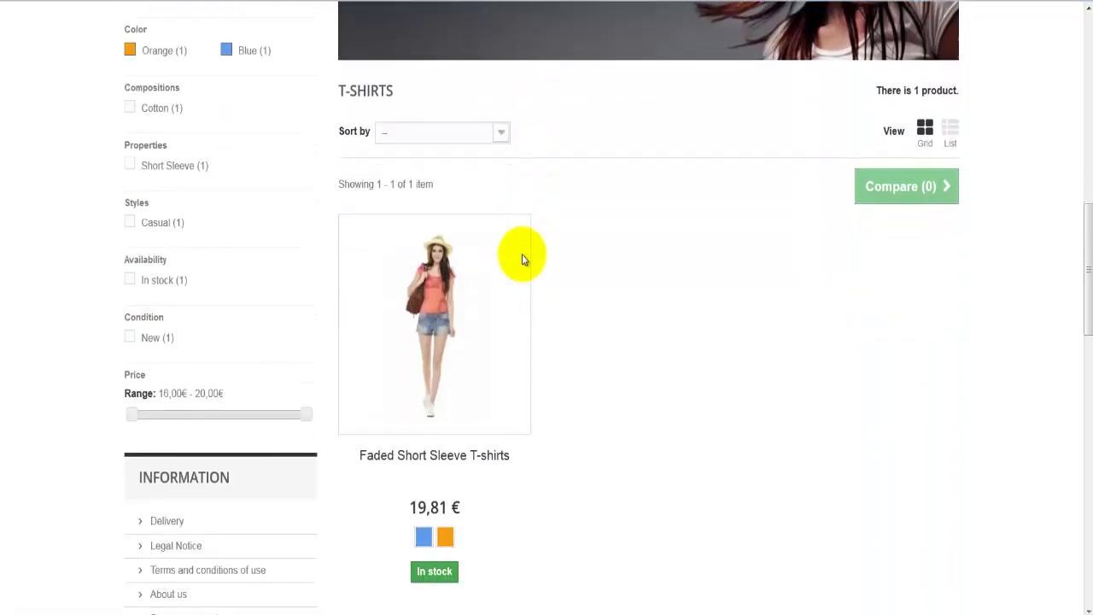
scroll(522, 253, "down", 1)
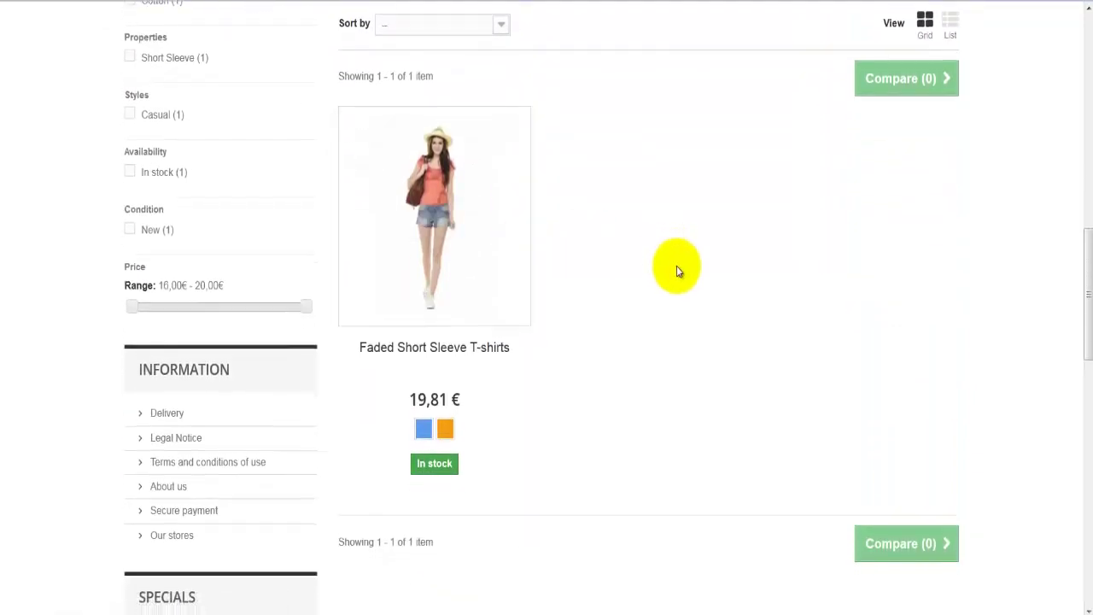
scroll(677, 270, "down", 1)
scroll(677, 270, "up", 1)
mouse_move(444, 251)
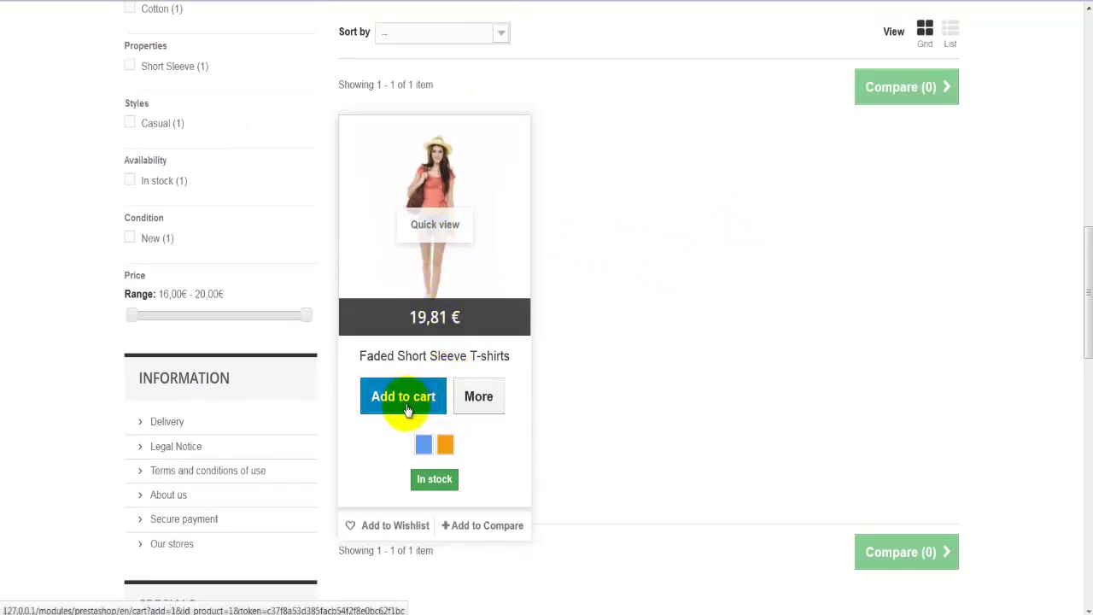
left_click(480, 398)
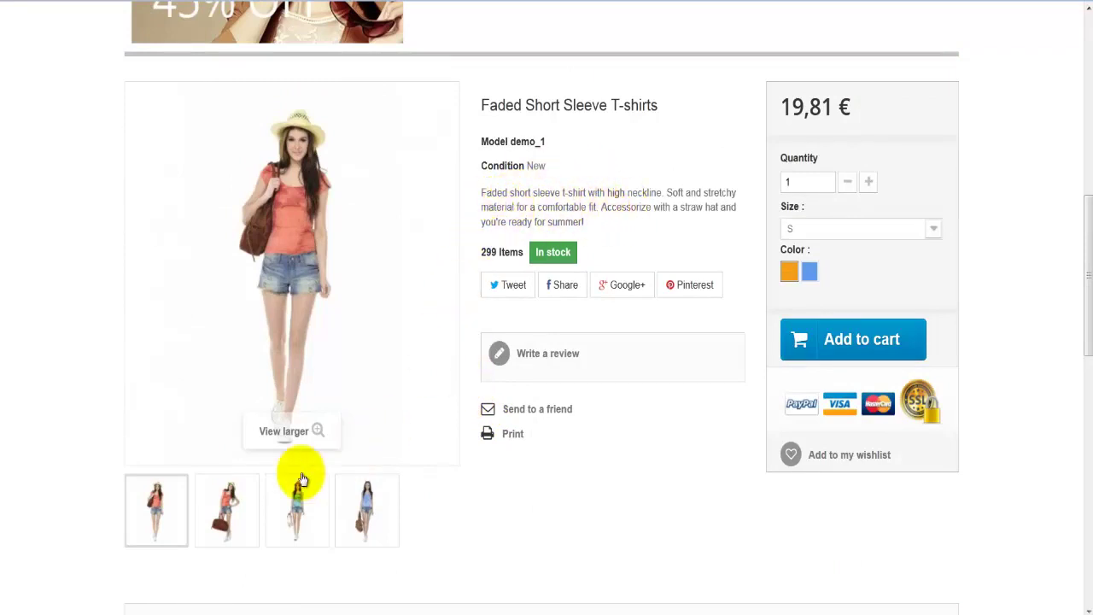
mouse_move(281, 505)
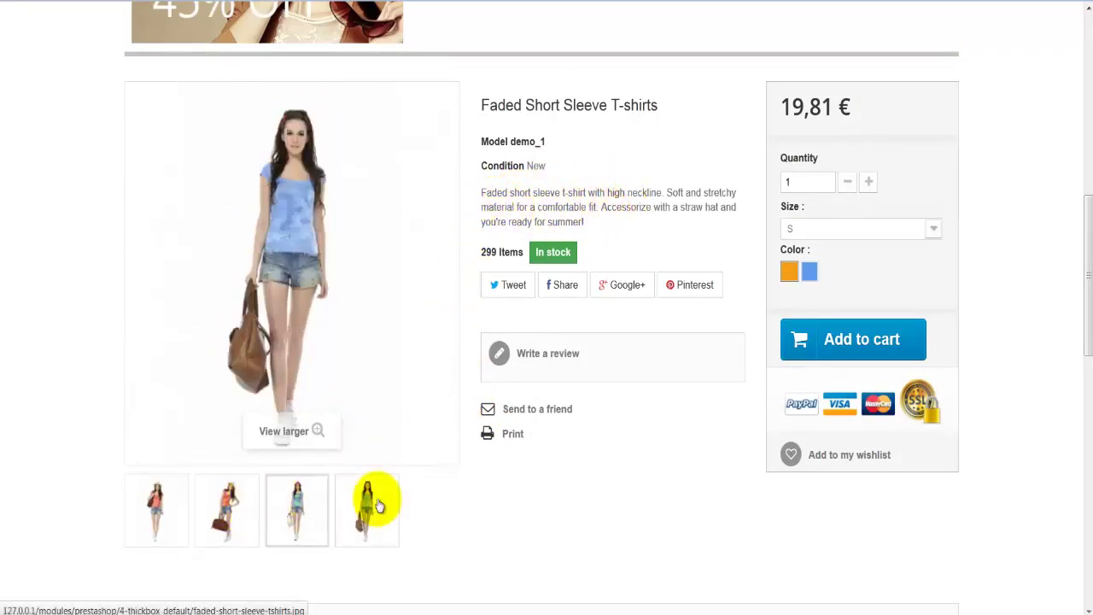
mouse_move(367, 506)
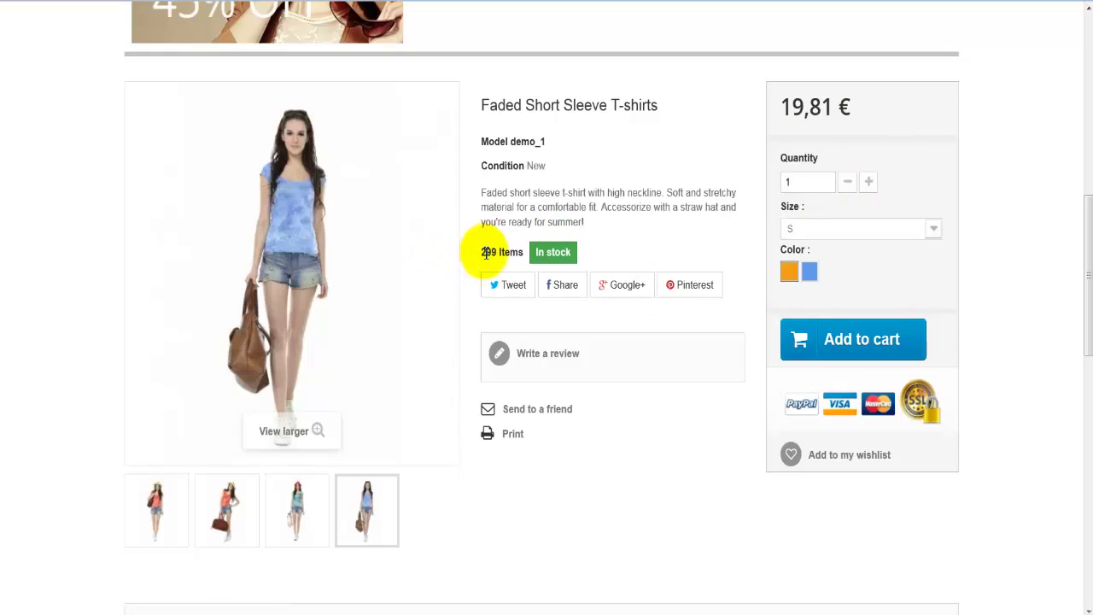
Check the available sizes and try a quantity of 299 before restoring the quantity to 1.
left_click_drag(808, 184, 774, 179)
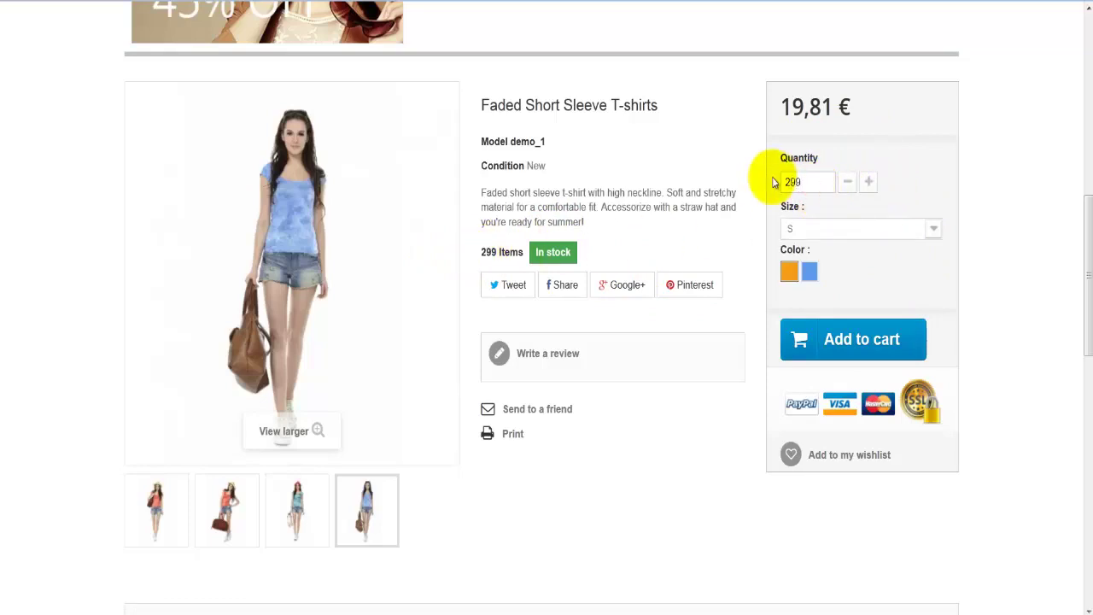
left_click(825, 231)
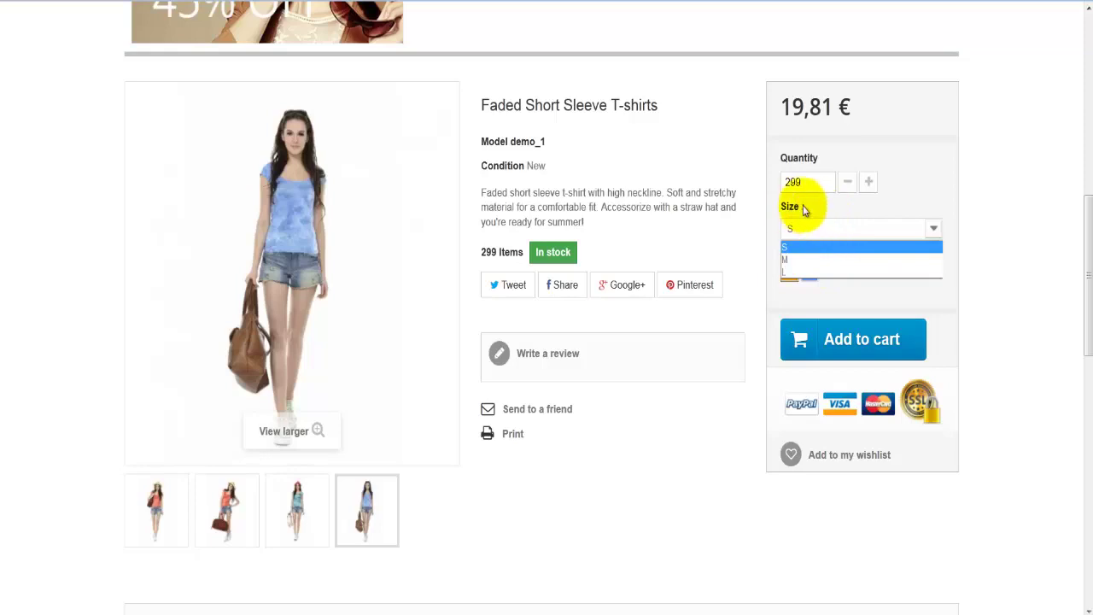
left_click(803, 210)
left_click(791, 184)
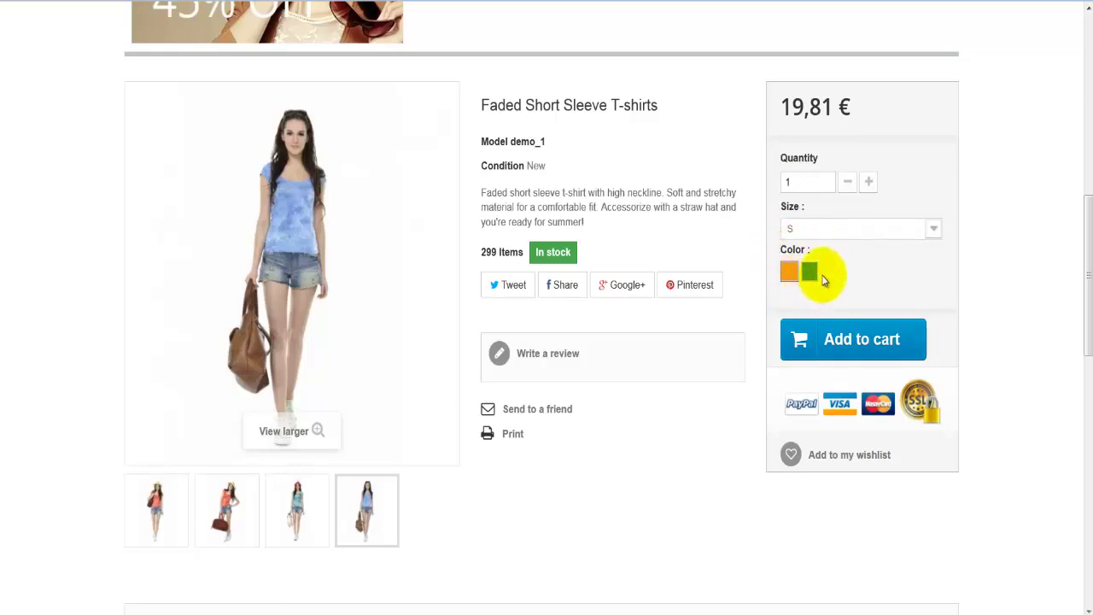
Review the T-shirt's data sheet and add one orange shirt in size S to the cart.
scroll(636, 369, "down", 1)
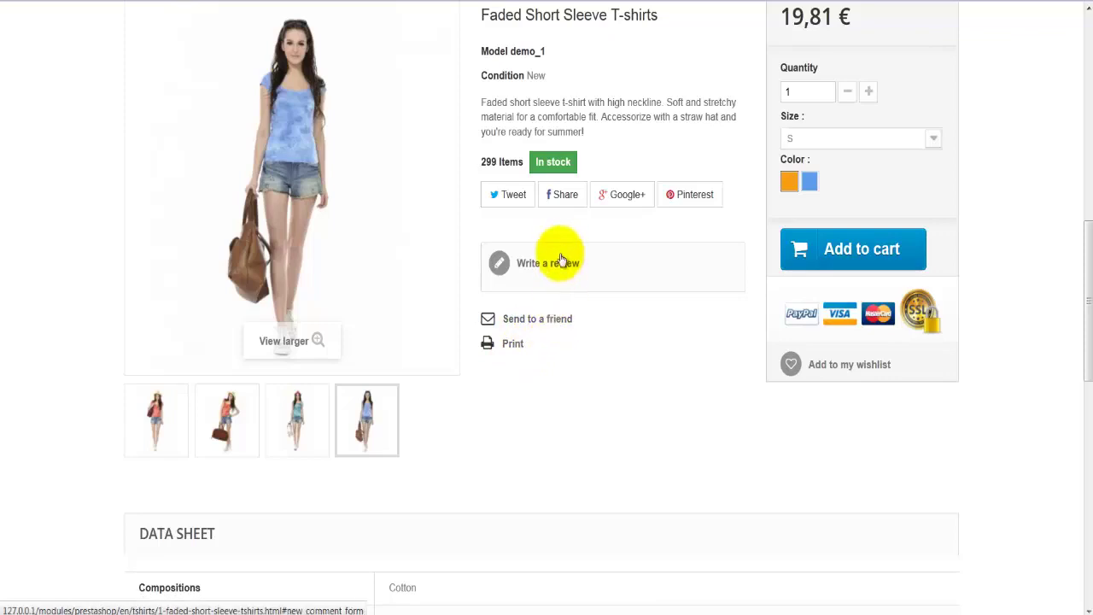
scroll(554, 272, "down", 4)
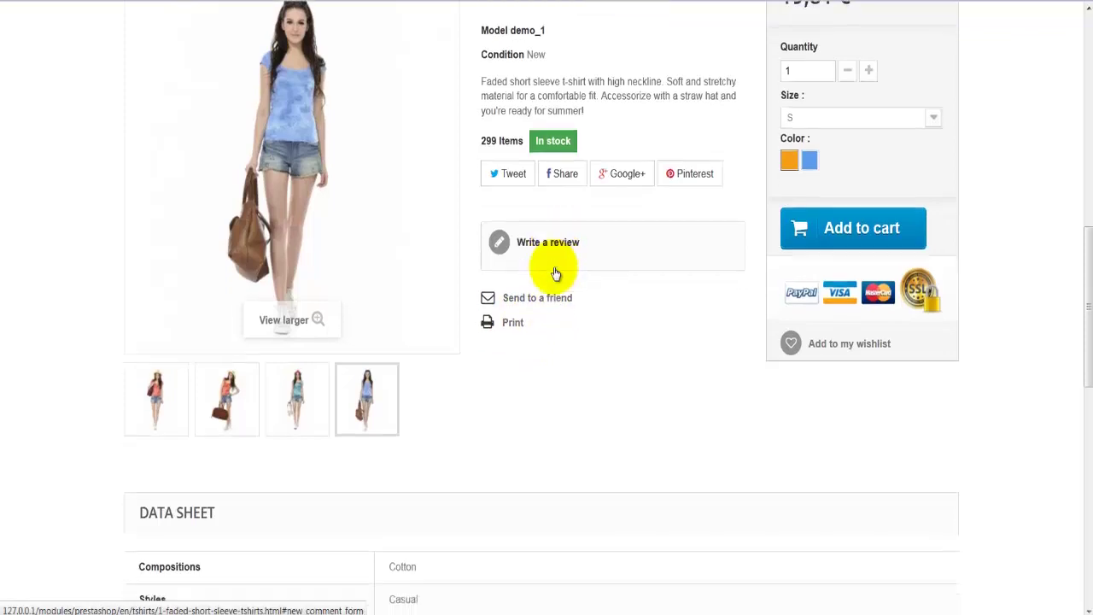
scroll(553, 271, "down", 1)
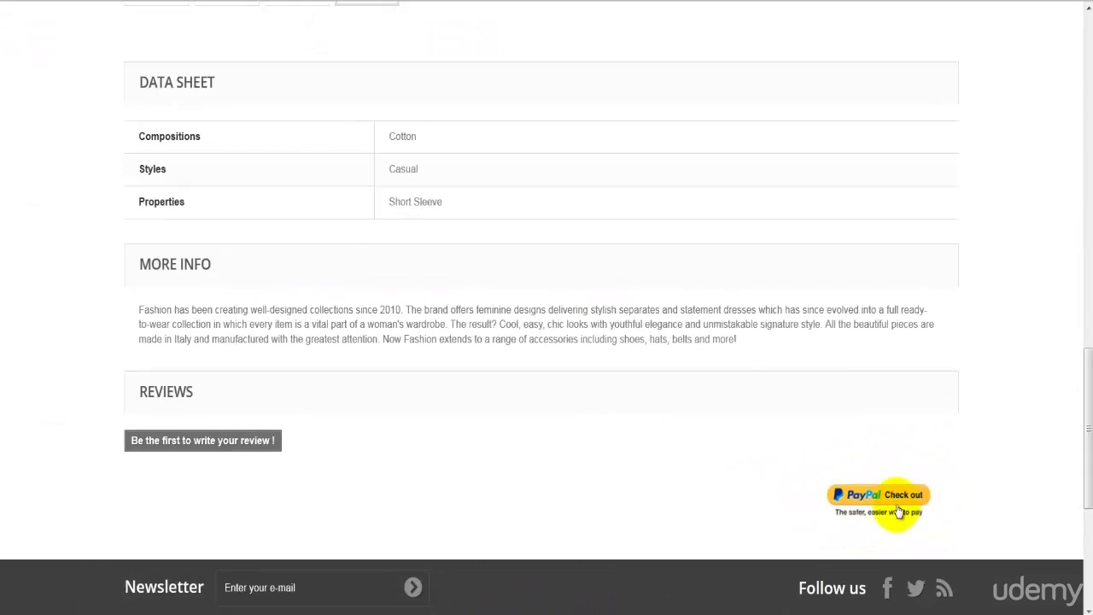
scroll(732, 503, "up", 7)
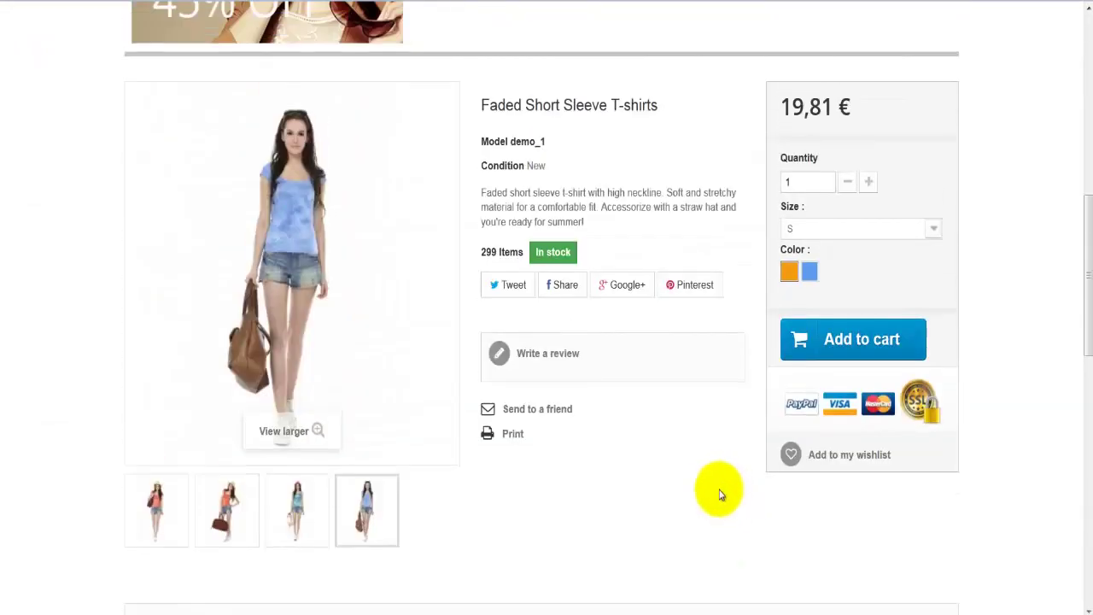
left_click(891, 349)
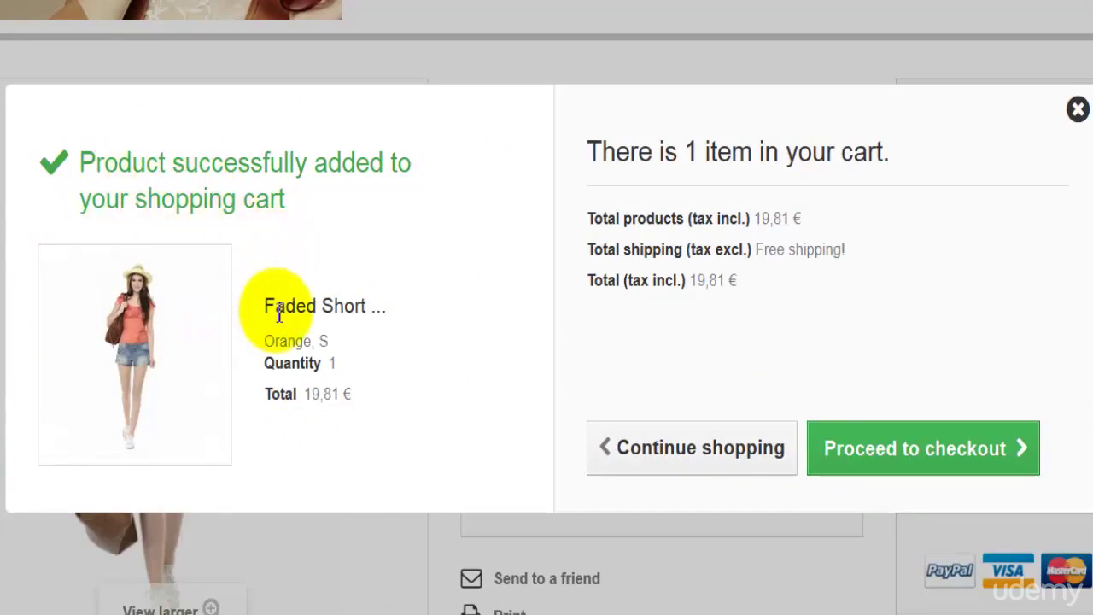
Check the product name and color of the added shirt in the cart confirmation.
left_click_drag(369, 309, 343, 308)
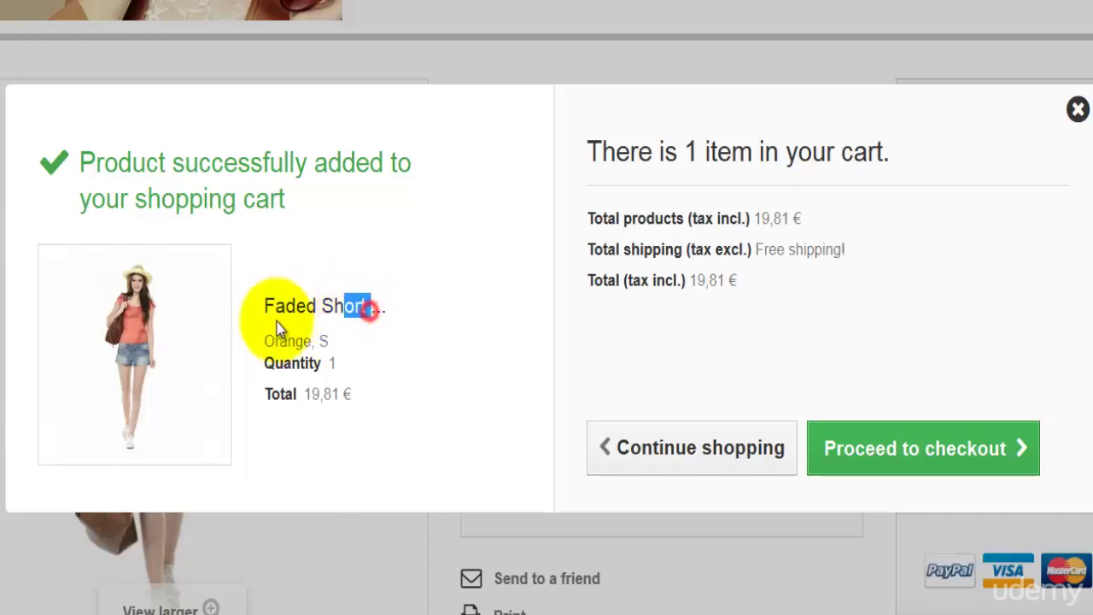
left_click_drag(277, 322, 257, 314)
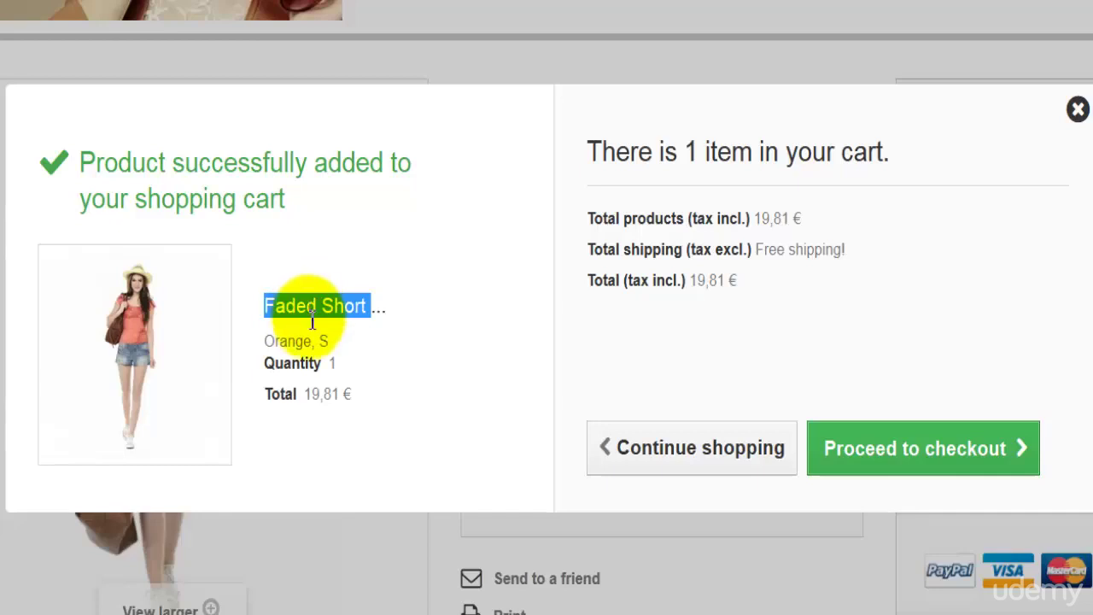
double_click(290, 342)
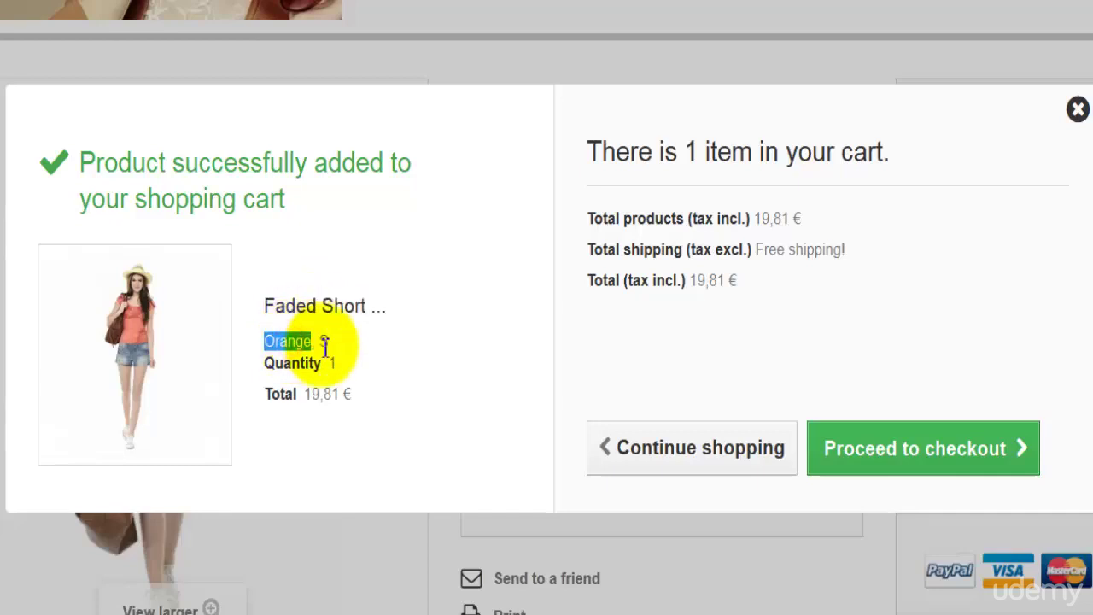
Check the added shirt's size, quantity and total in the cart confirmation, and return to shopping.
double_click(324, 342)
double_click(295, 365)
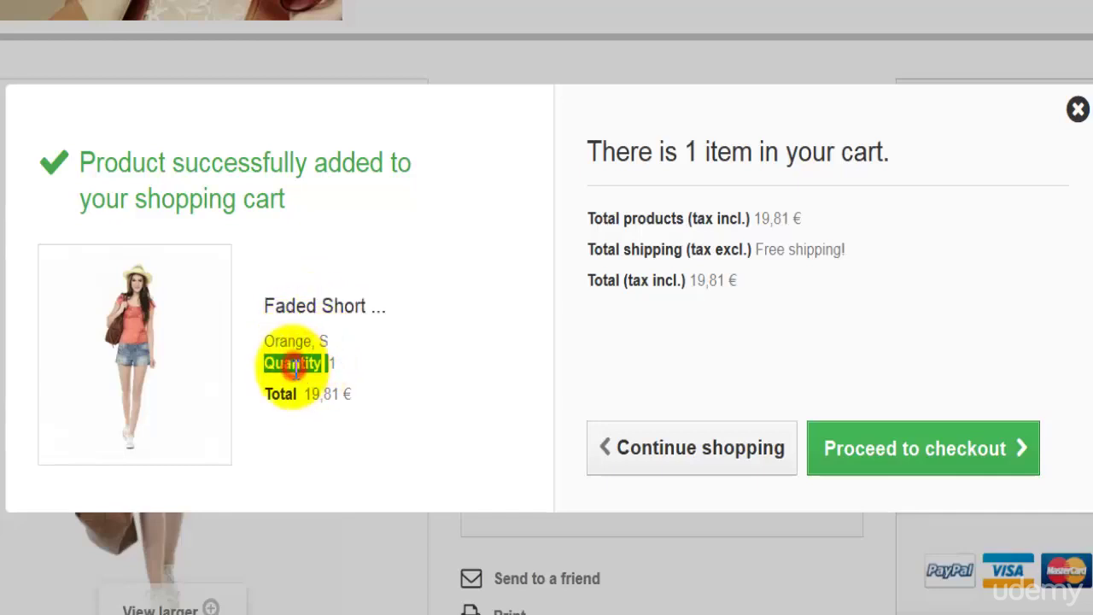
double_click(282, 394)
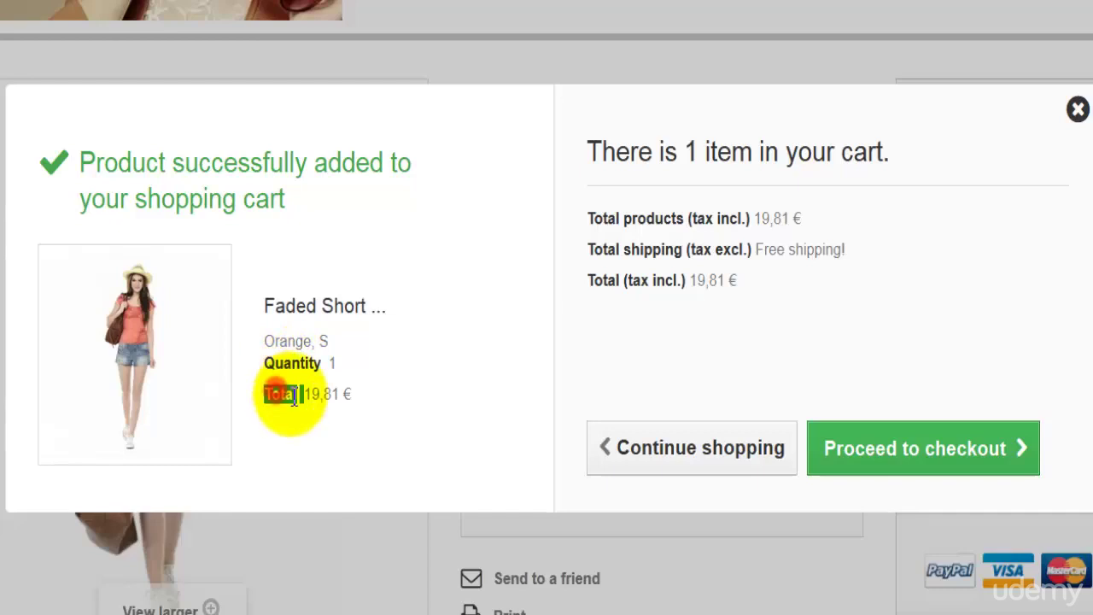
left_click(354, 399)
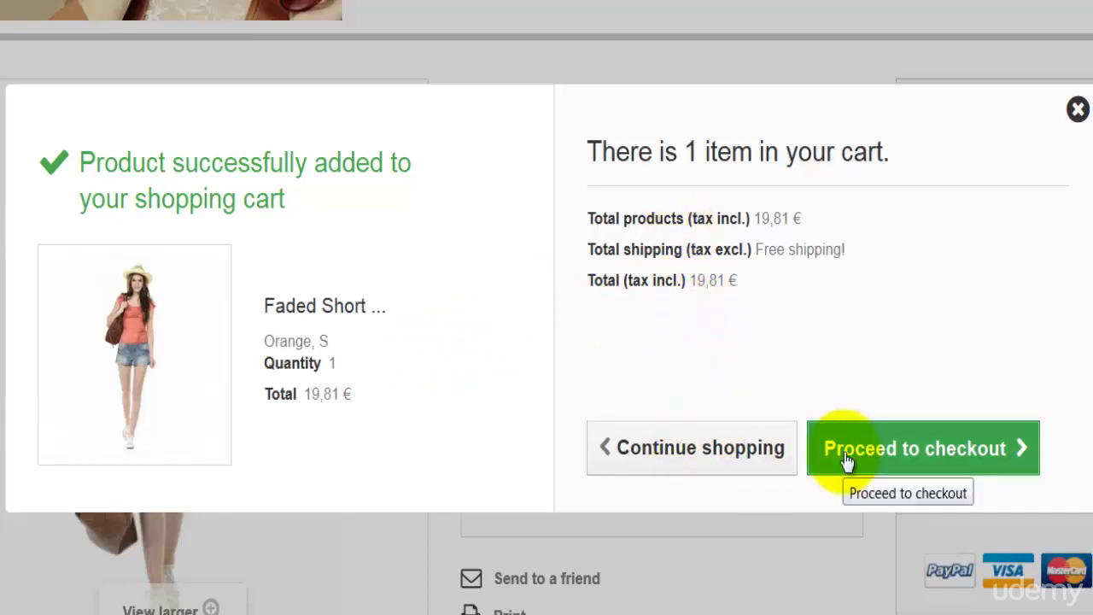
left_click(708, 457)
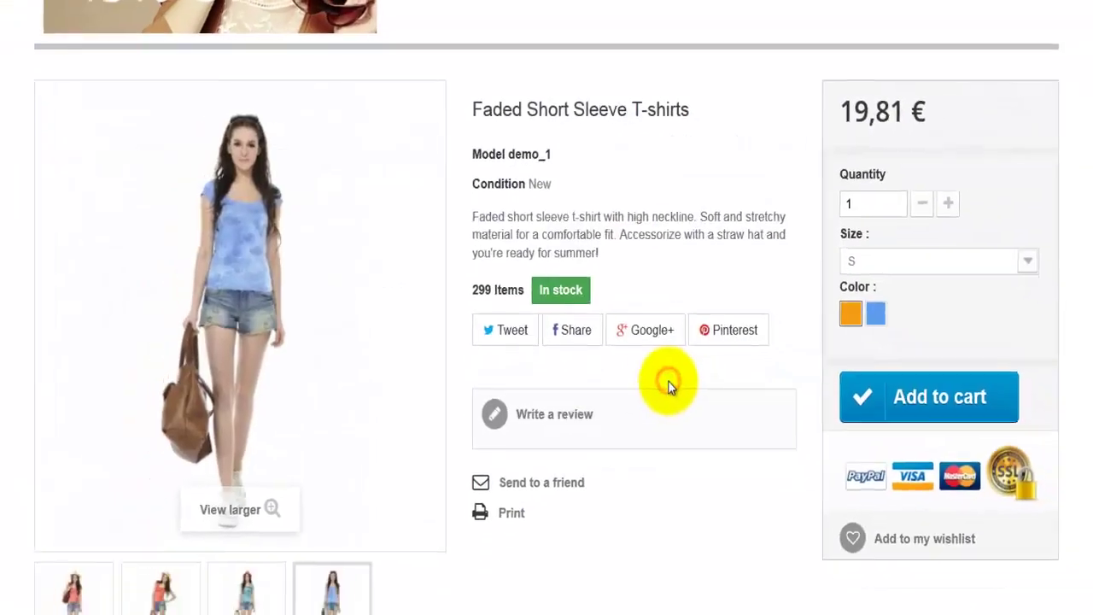
Browse the Blouses category under Women and add one black Blouse in size S to the cart.
scroll(643, 332, "up", 8)
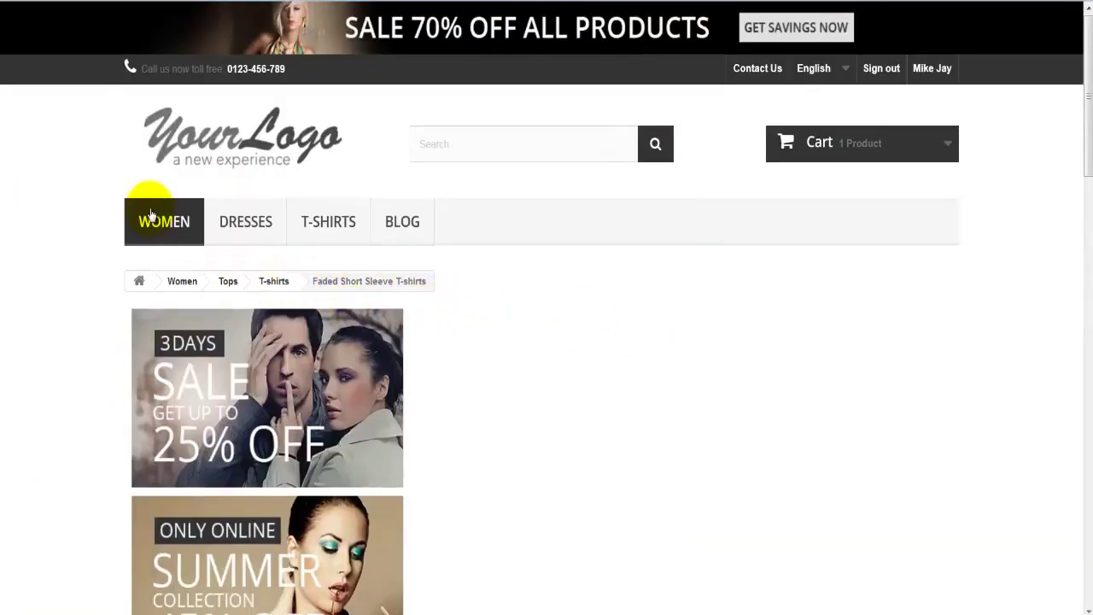
mouse_move(146, 214)
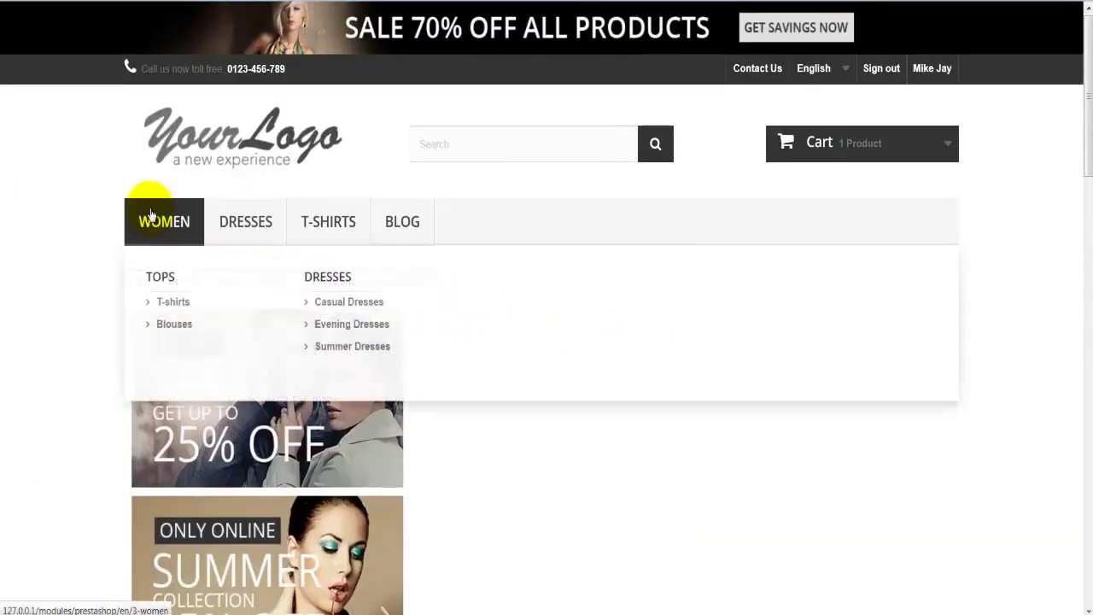
left_click(176, 324)
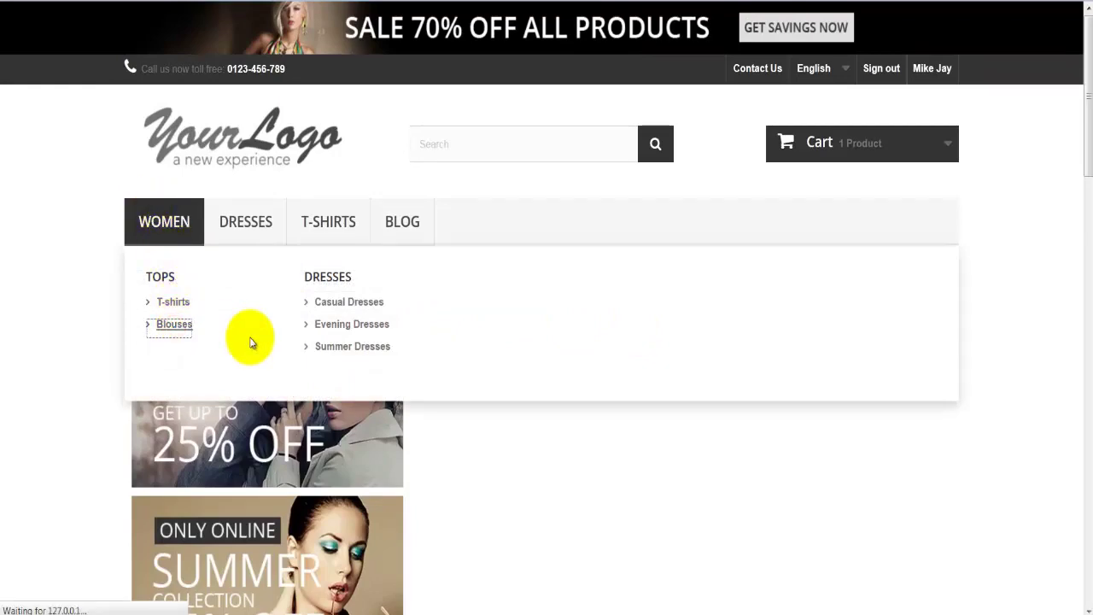
scroll(252, 343, "down", 9)
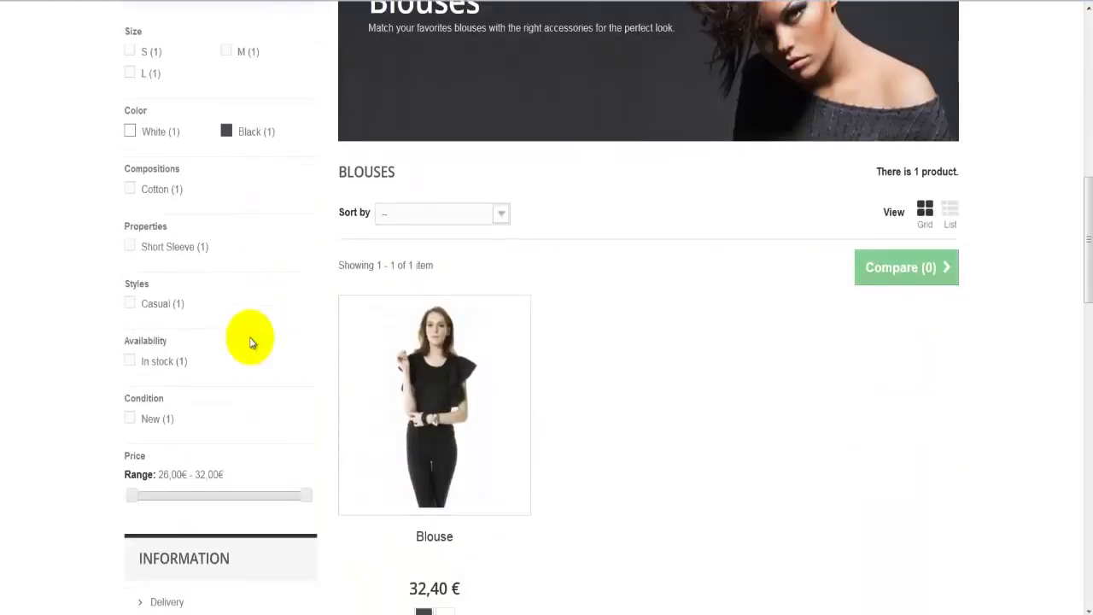
scroll(252, 342, "down", 1)
mouse_move(441, 375)
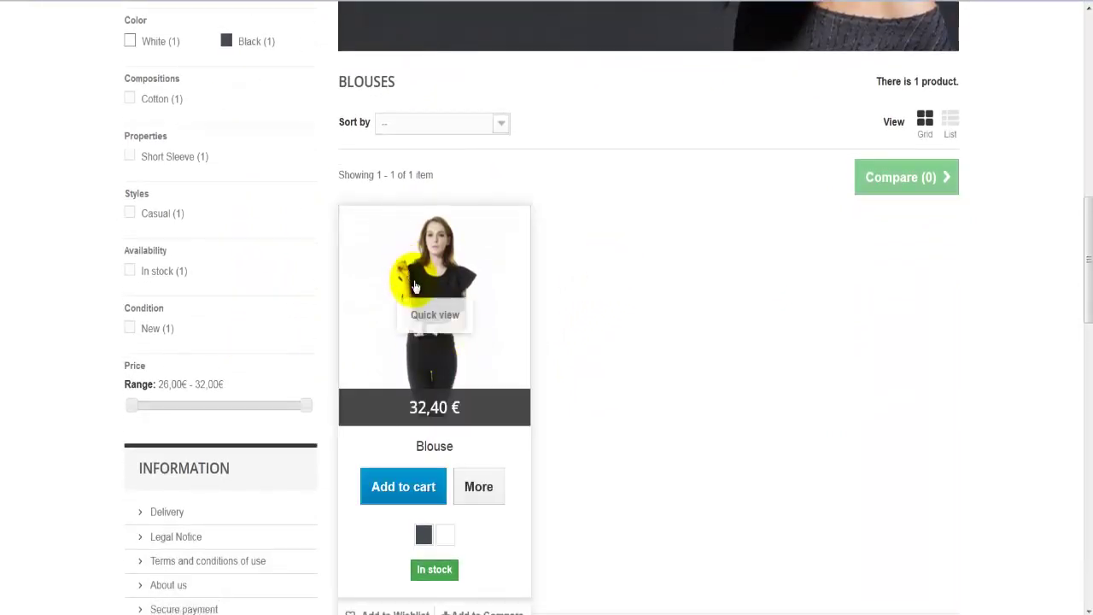
left_click(390, 488)
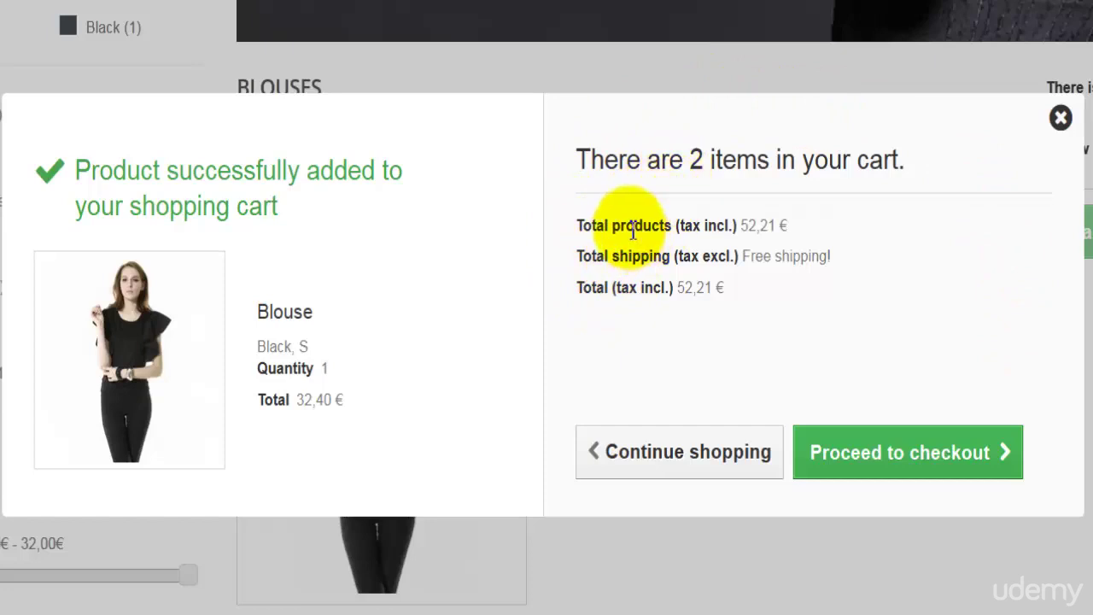
Check the shipping cost and overall total in the Blouse's cart confirmation, and return to shopping.
double_click(752, 256)
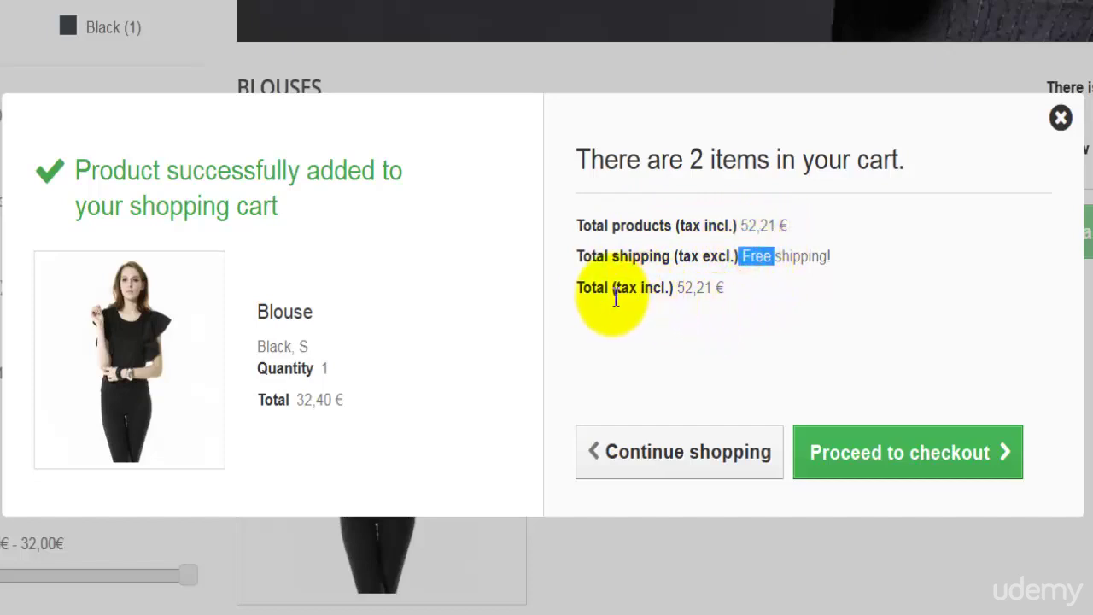
double_click(589, 288)
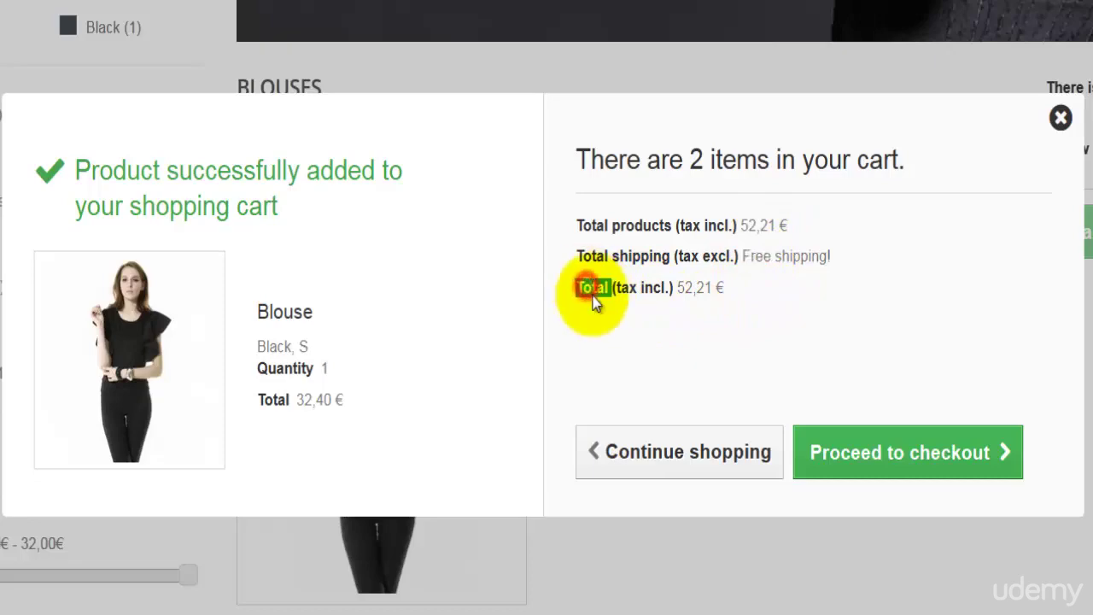
left_click(649, 453)
Browse the Casual Dresses category and add one orange Printed Dress in size S to the cart.
scroll(641, 428, "up", 5)
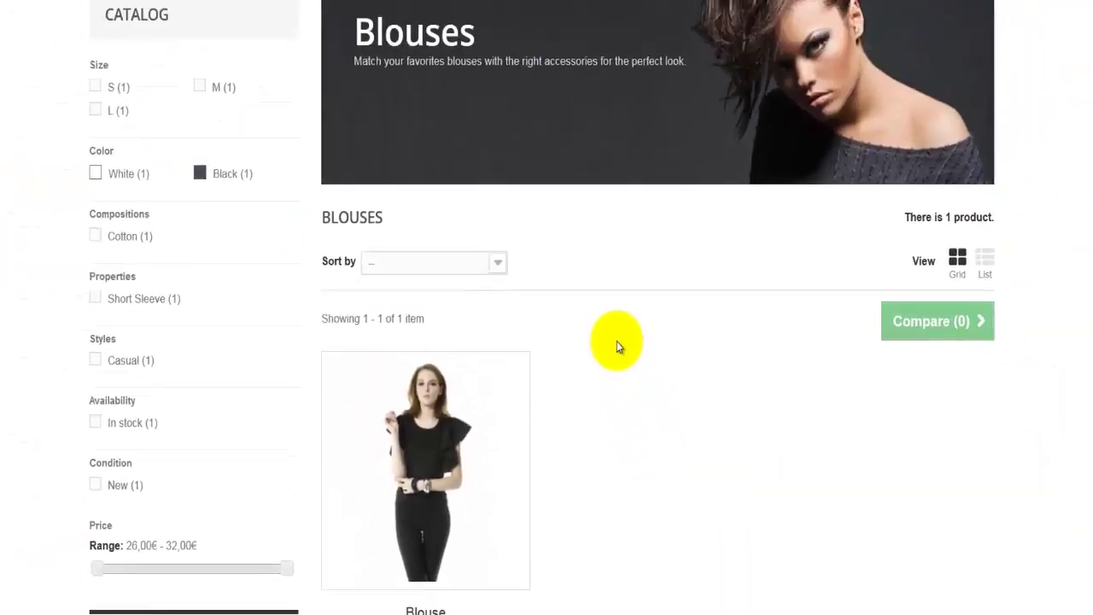
scroll(611, 323, "up", 4)
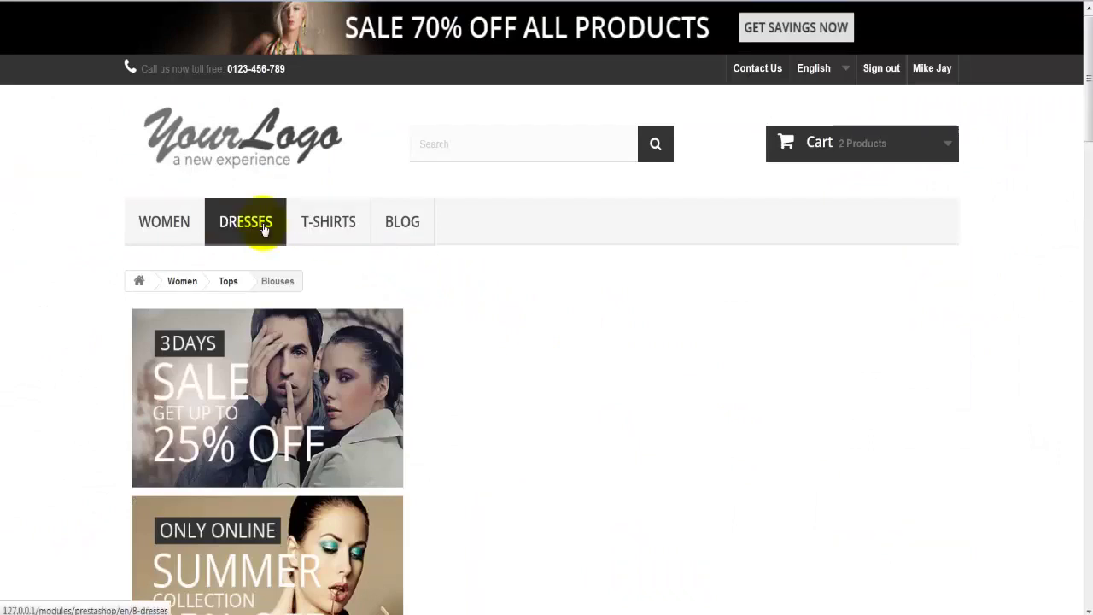
mouse_move(265, 231)
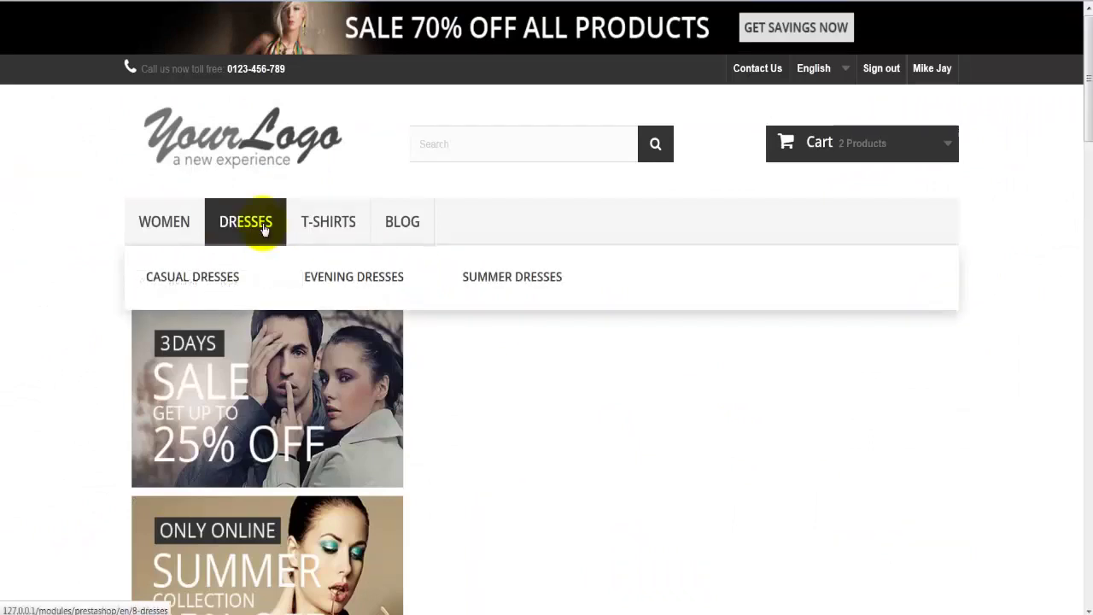
left_click(214, 280)
scroll(528, 331, "down", 1)
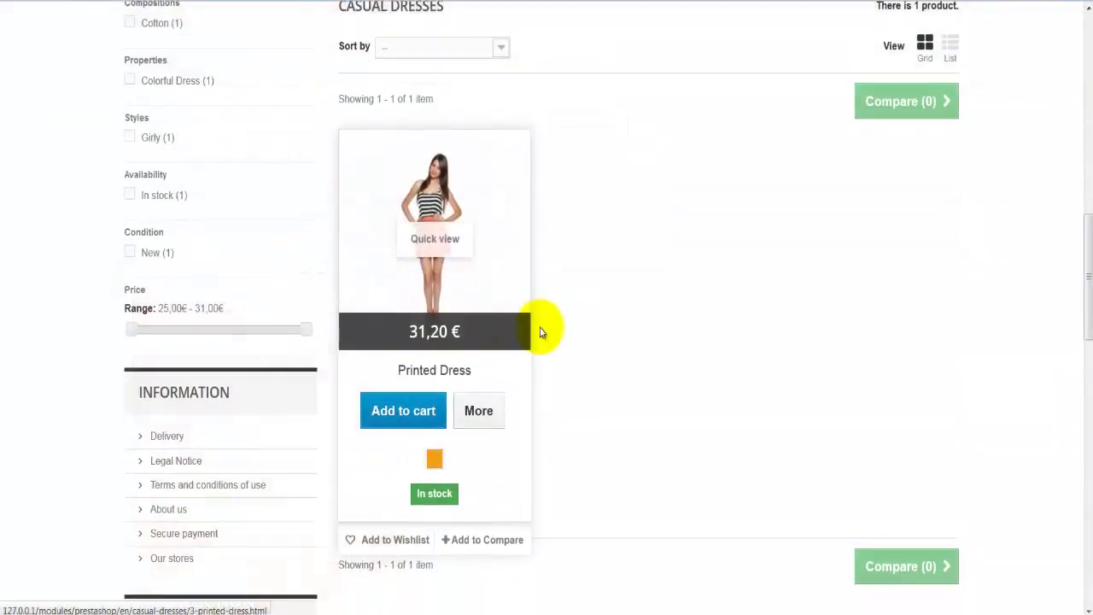
mouse_move(451, 346)
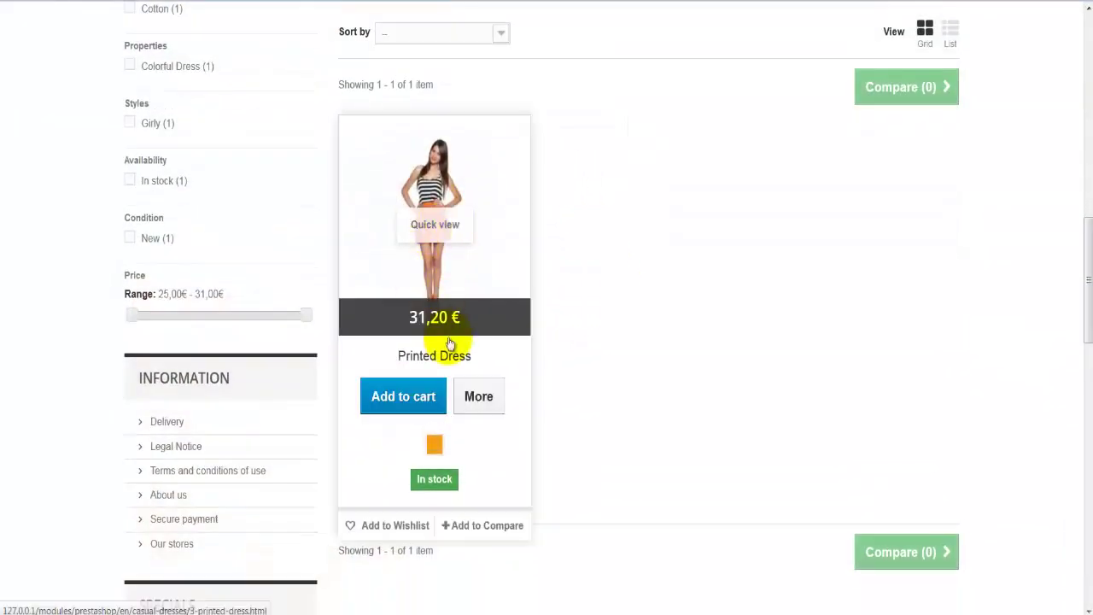
left_click(395, 404)
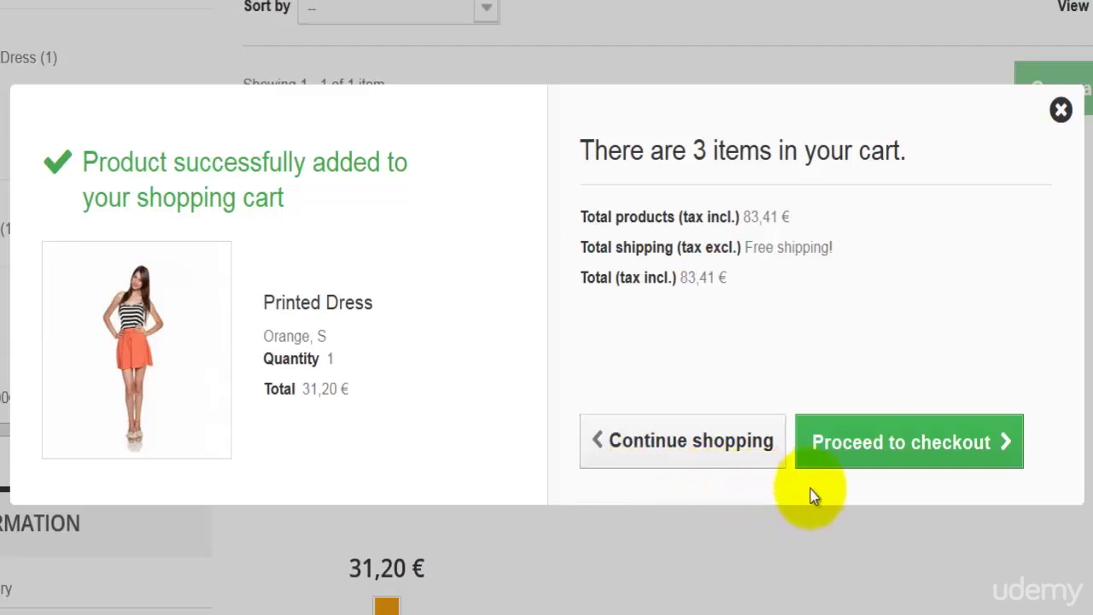
Proceed to checkout and review the products listed in the shopping-cart summary.
left_click(865, 468)
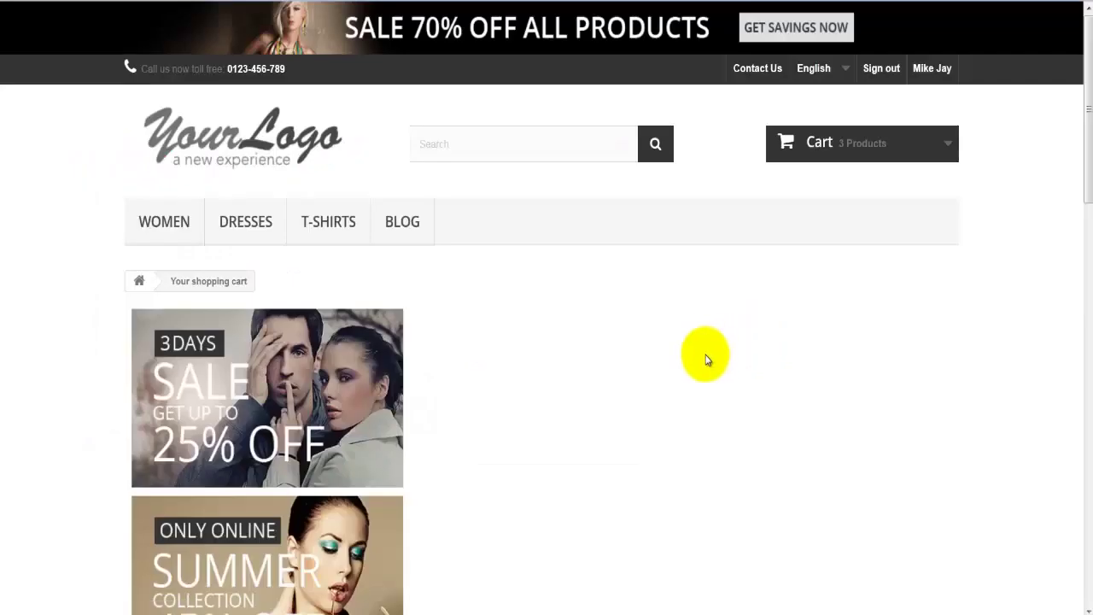
scroll(692, 360, "down", 7)
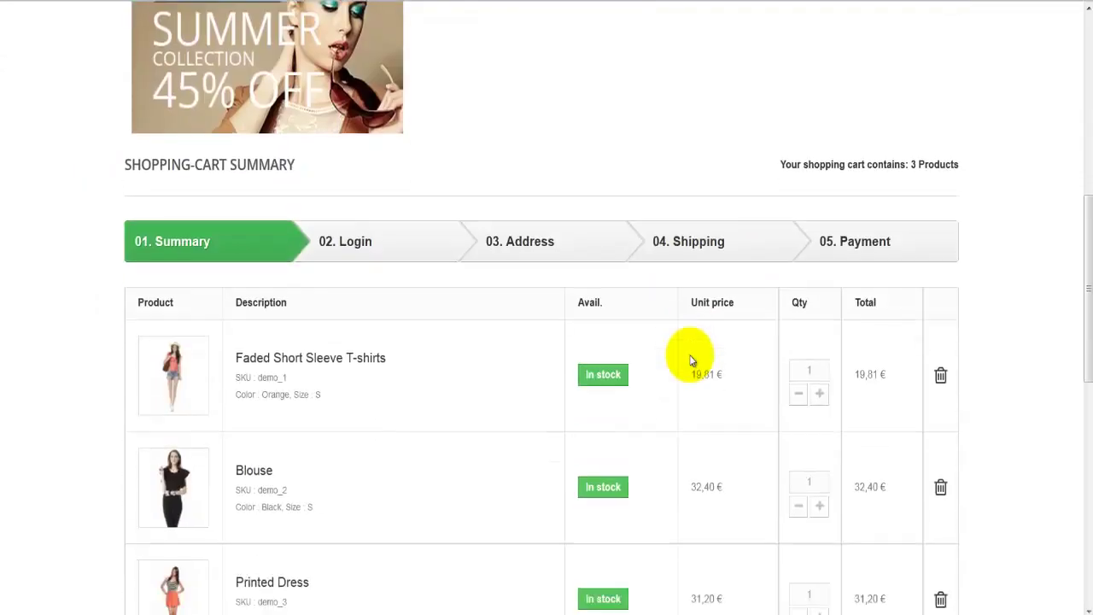
scroll(691, 360, "down", 2)
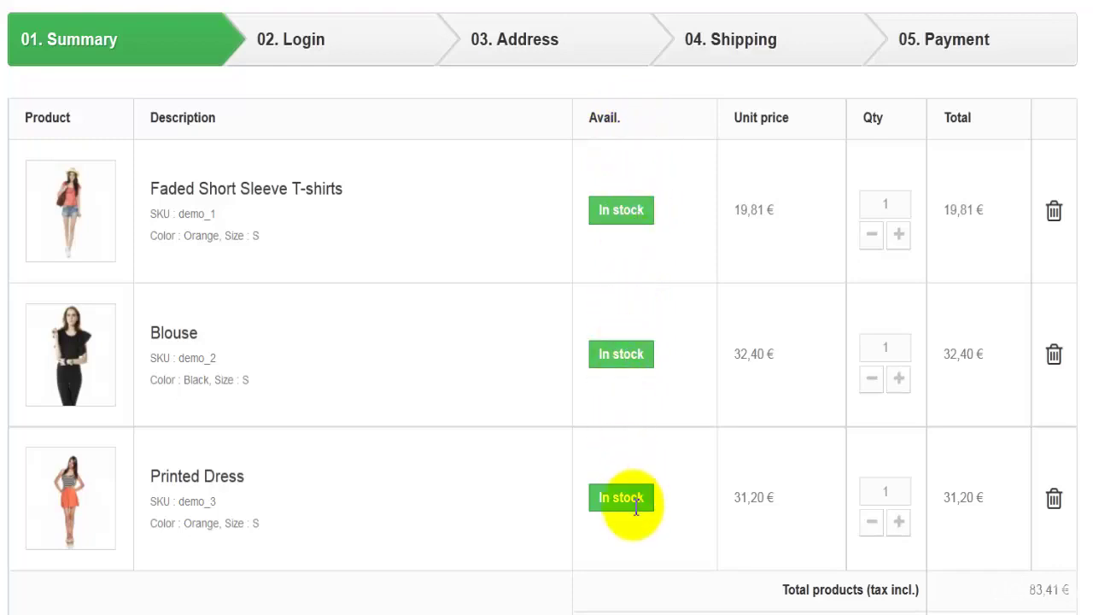
Raise the quantity of the Faded Short Sleeve T-shirts to 3 and check that product's total.
left_click(898, 243)
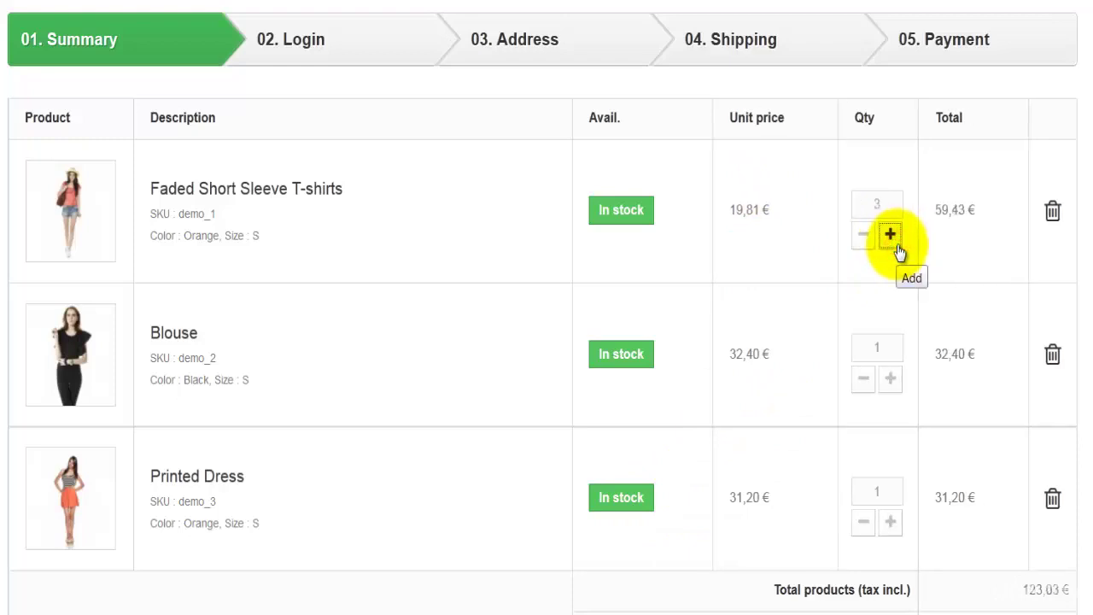
double_click(944, 217)
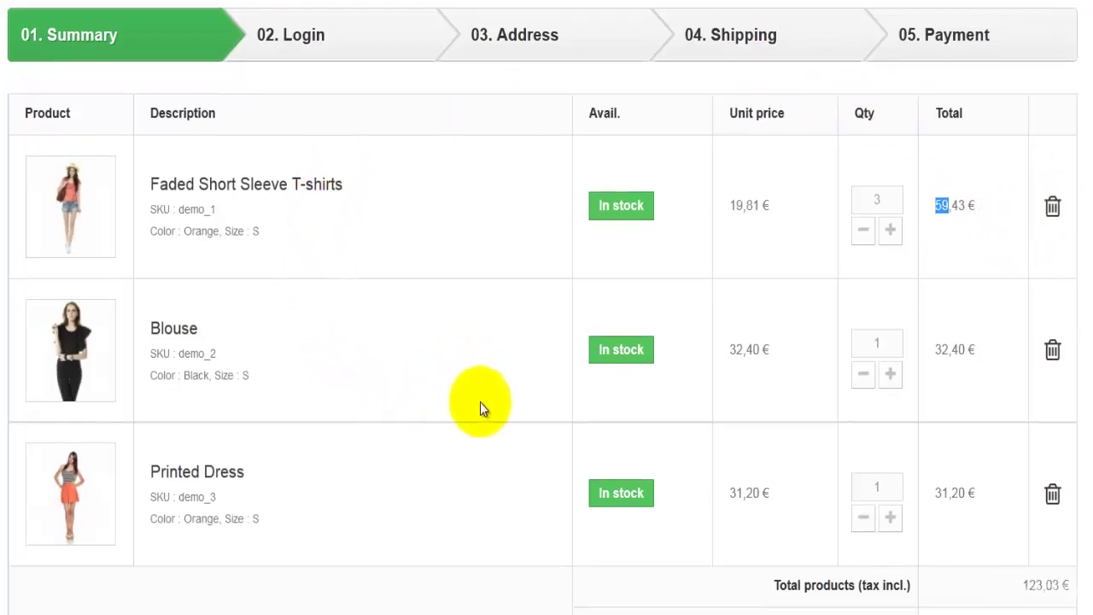
Review the order total in the cart summary and proceed with the checkout to the address form.
scroll(465, 358, "down", 3)
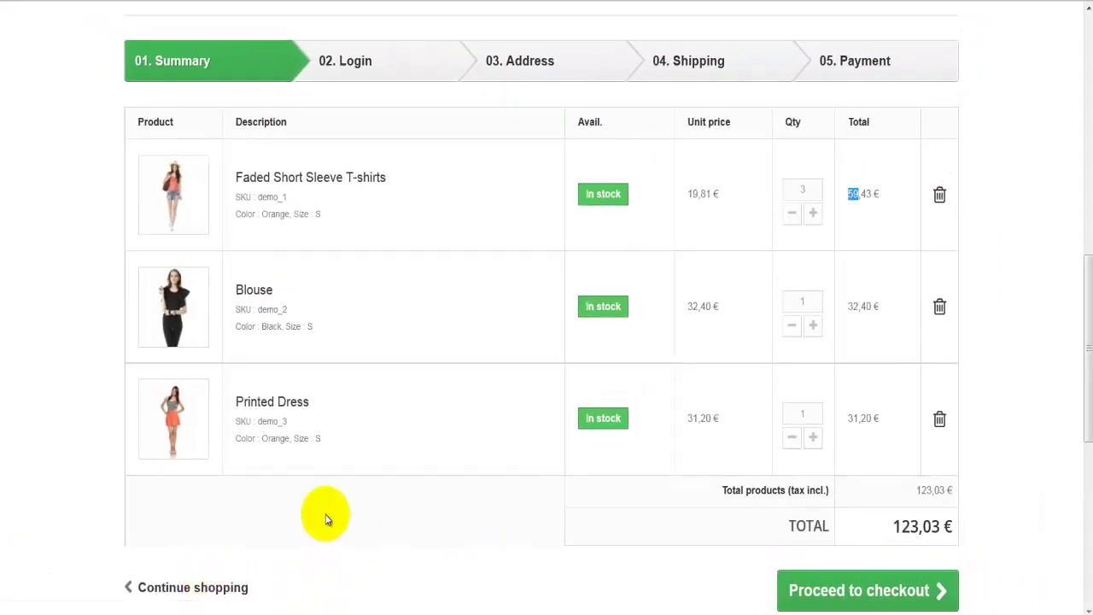
scroll(325, 519, "down", 2)
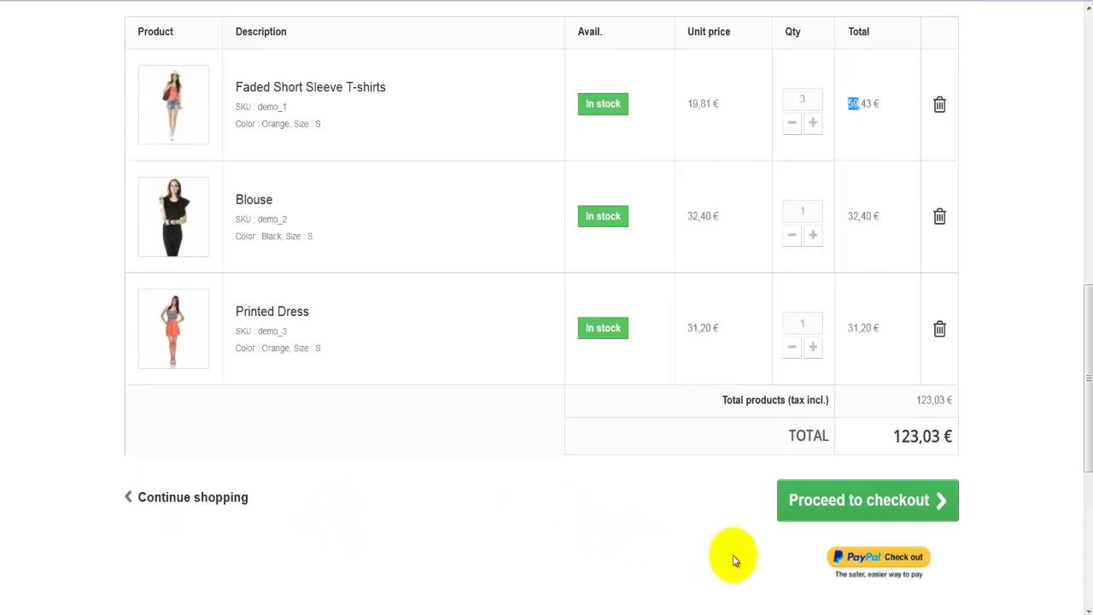
left_click(793, 513)
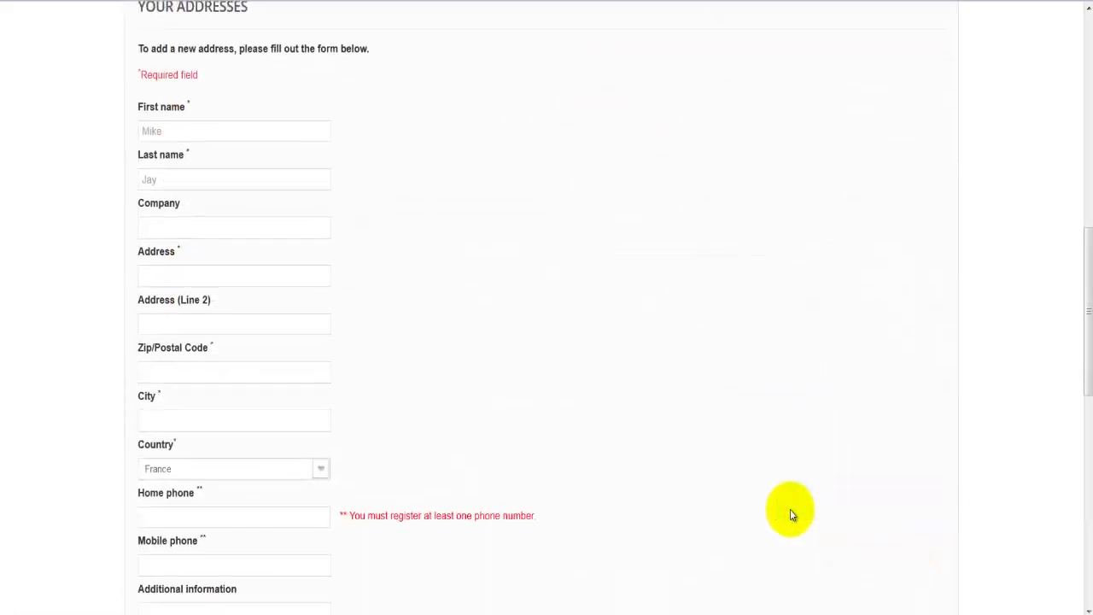
Review the name, address, postal code, city, country and phone fields of the new address form.
left_click(179, 140)
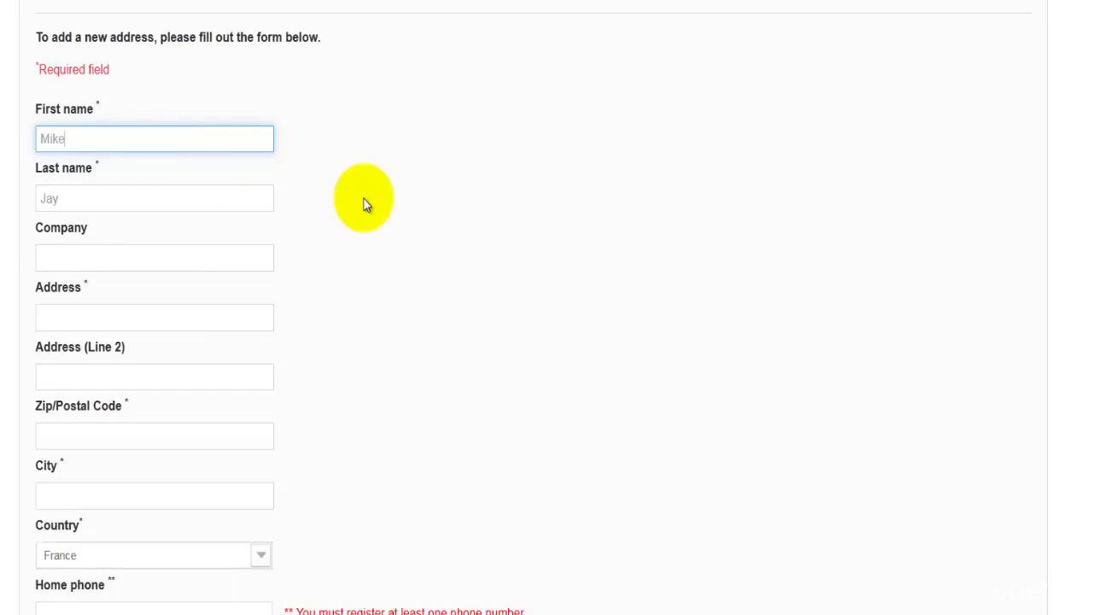
scroll(364, 205, "down", 2)
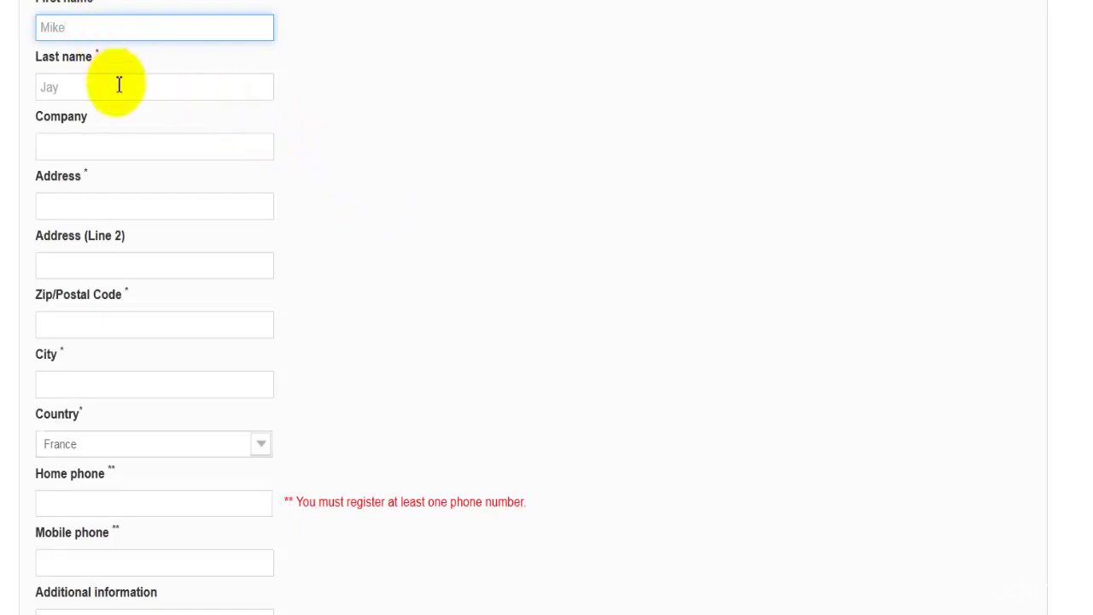
left_click(108, 207)
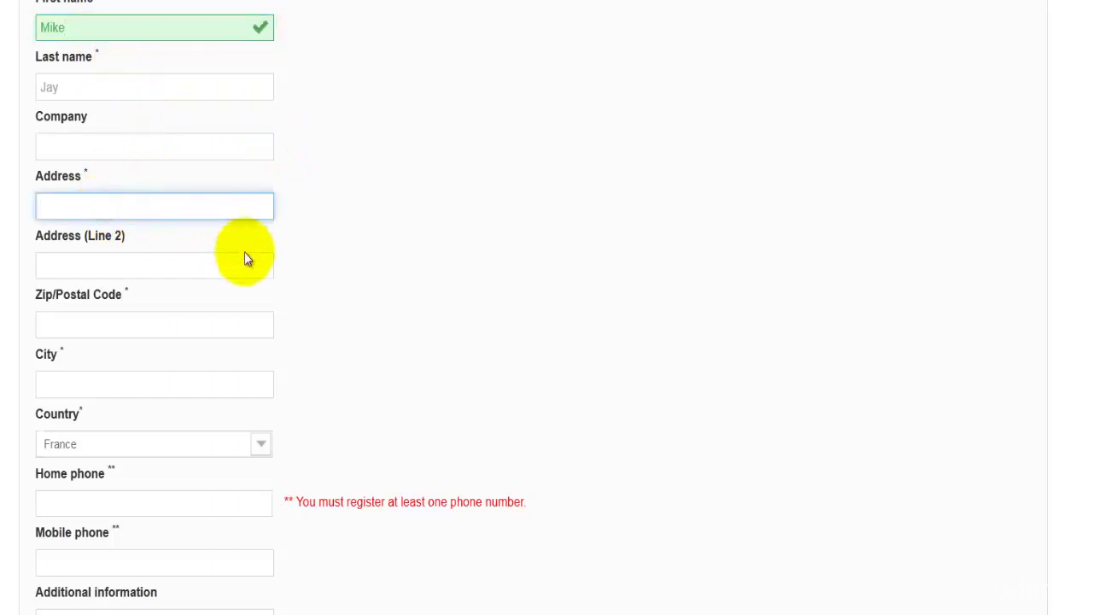
left_click(163, 212)
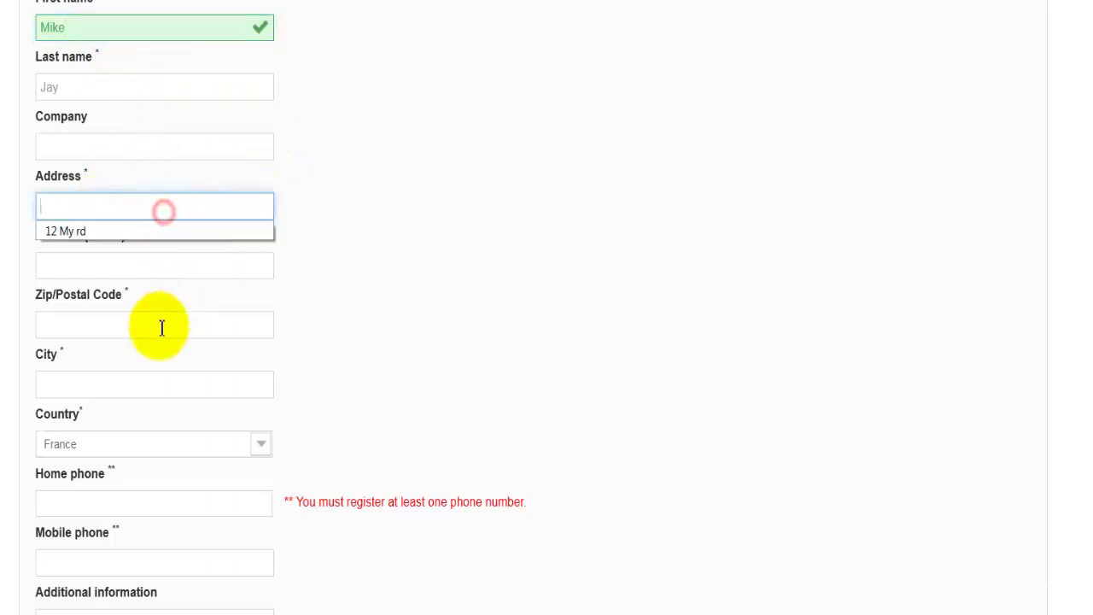
left_click(335, 365)
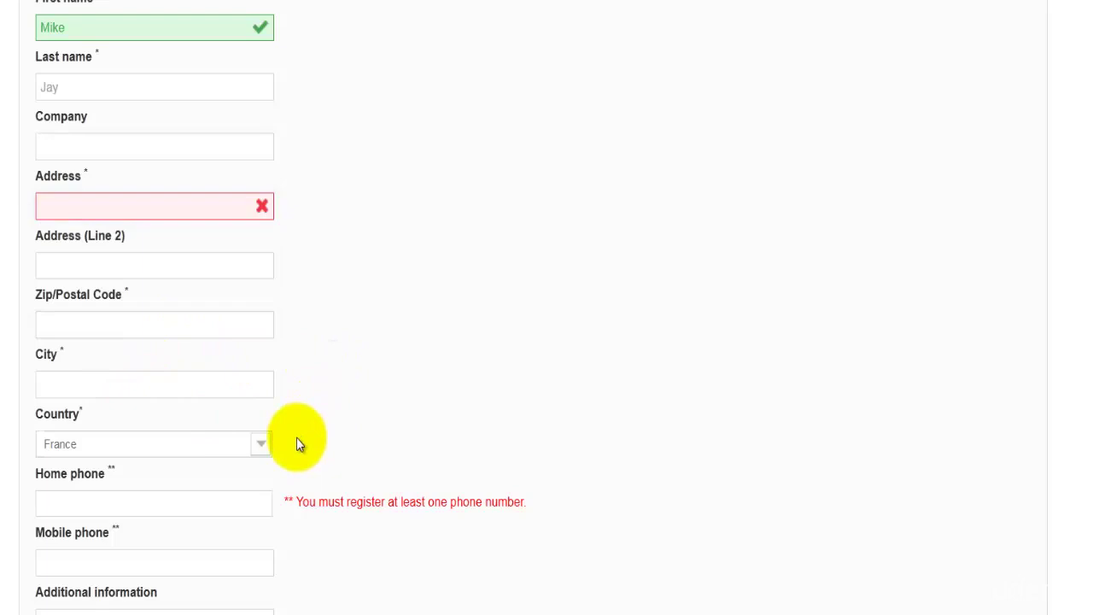
scroll(298, 443, "down", 2)
scroll(164, 396, "down", 4)
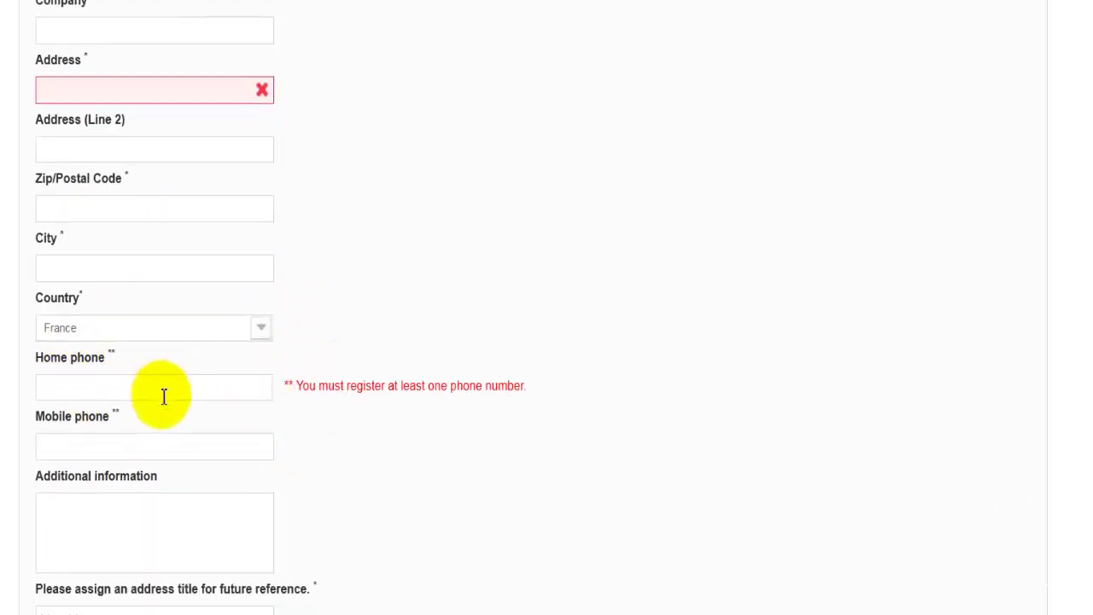
Complete the form with the customer's street address, postal code, city and phone numbers, keep the title "My address", and save it.
scroll(164, 396, "up", 4)
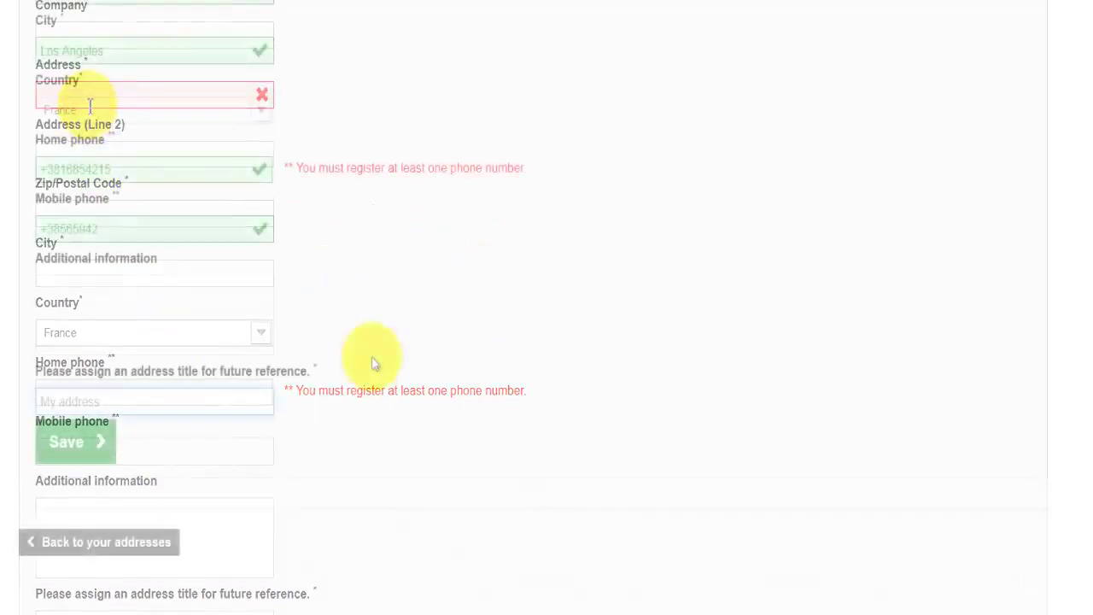
left_click(372, 358)
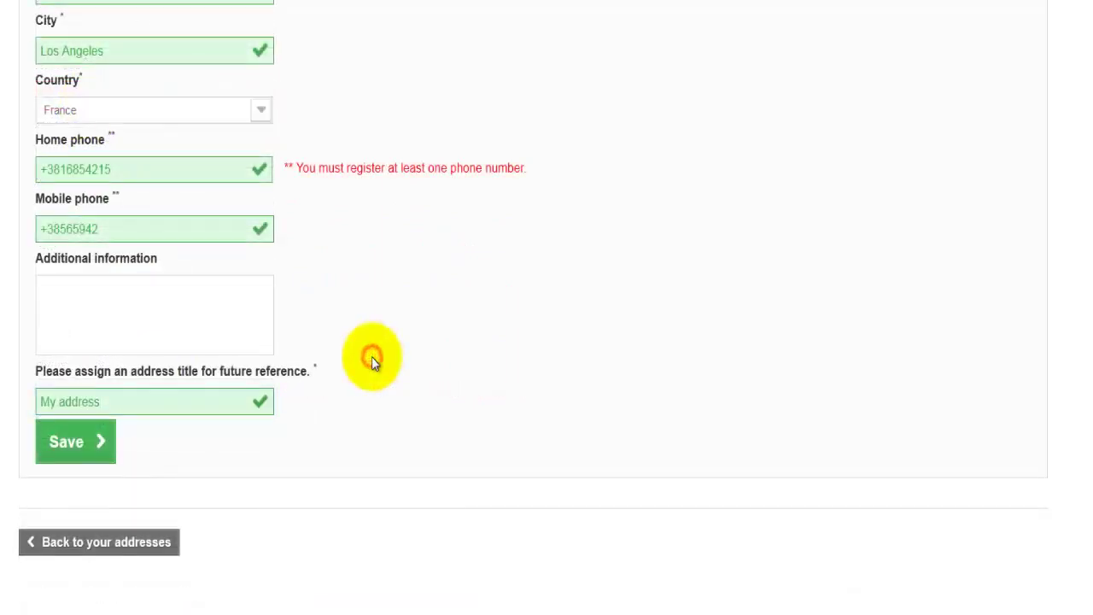
left_click(60, 441)
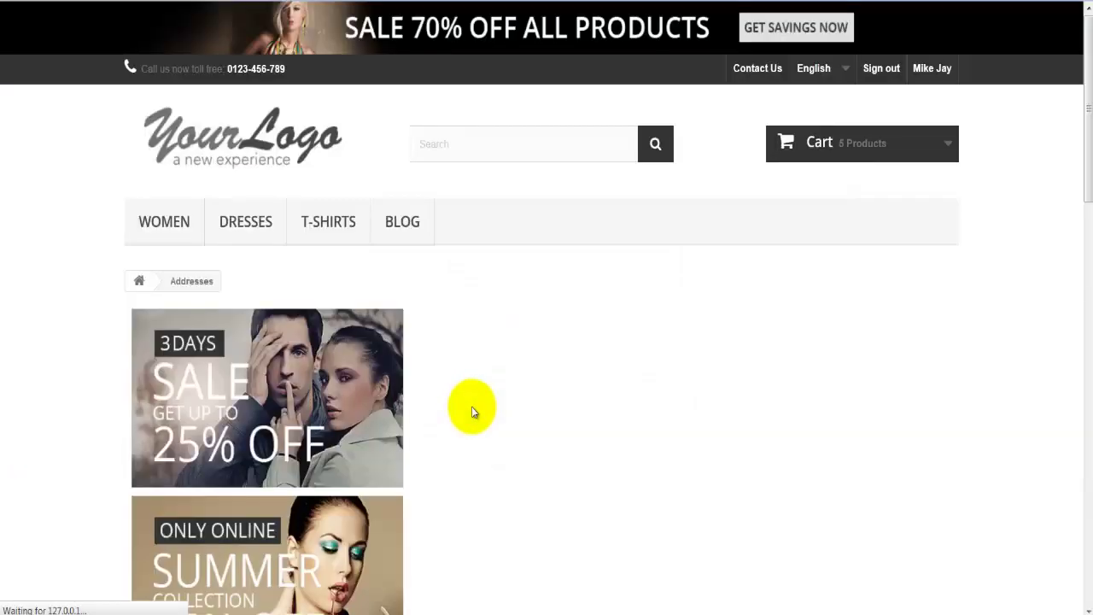
Review the delivery and billing addresses, the delivery address choice and the option for using the delivery address as the billing address.
scroll(472, 407, "down", 10)
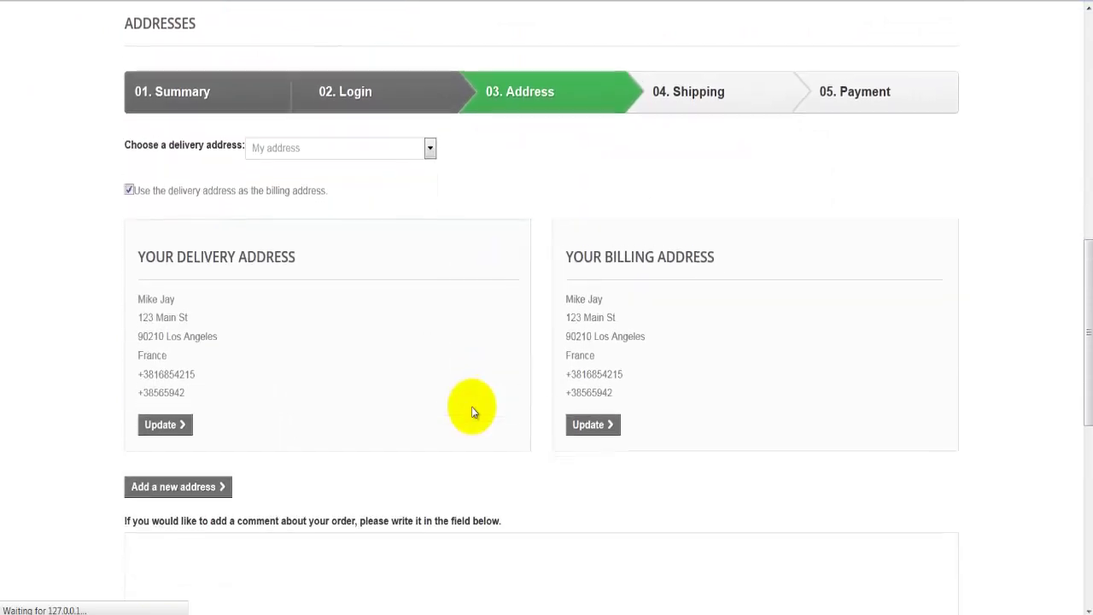
scroll(472, 410, "down", 1)
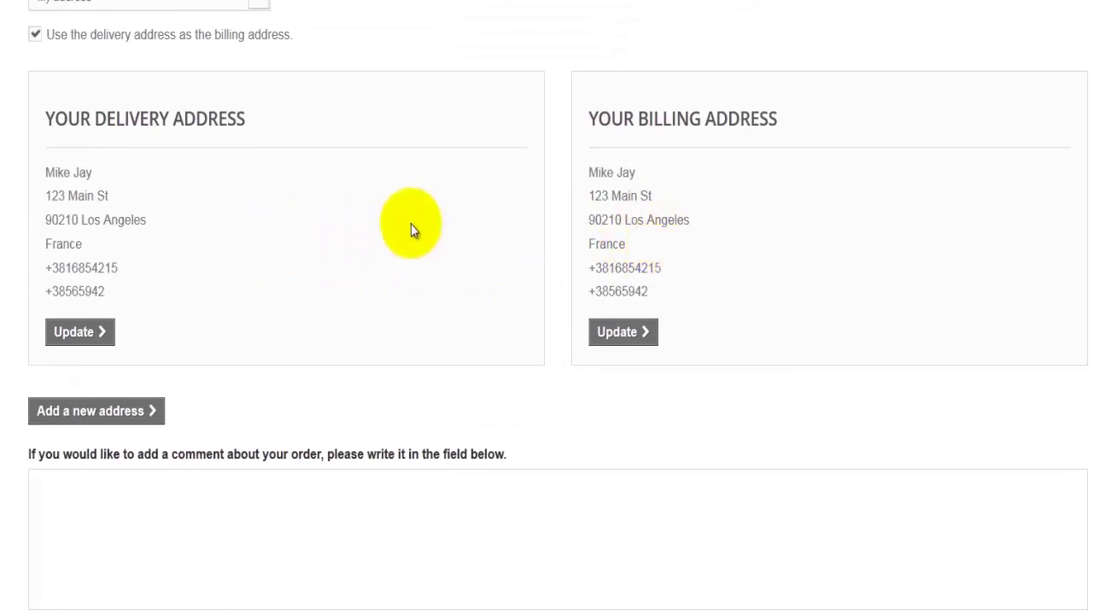
left_click(109, 5)
left_click(114, 5)
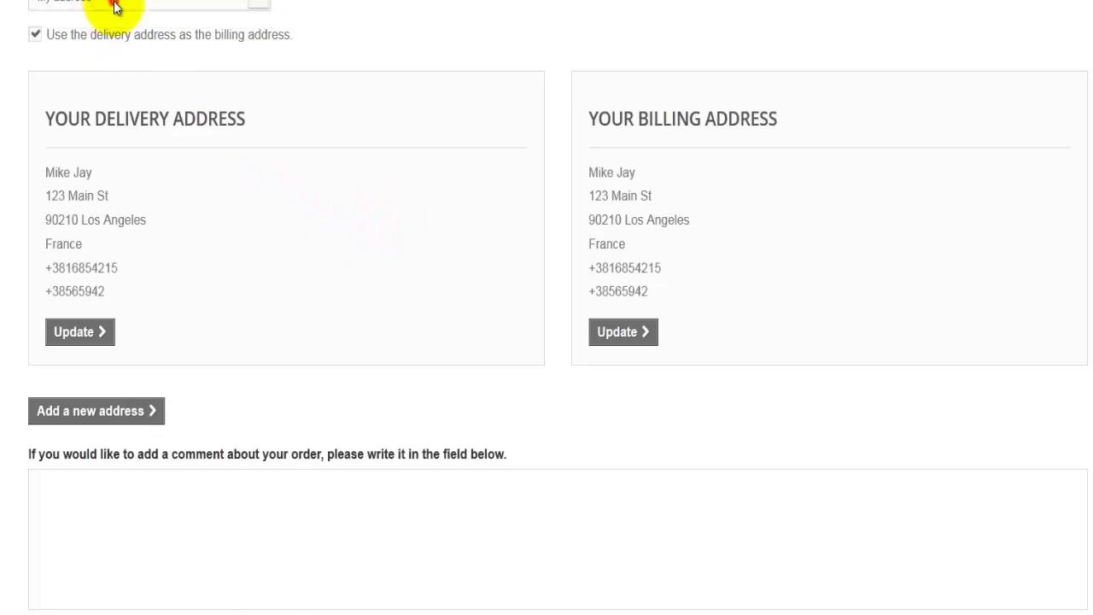
double_click(211, 120)
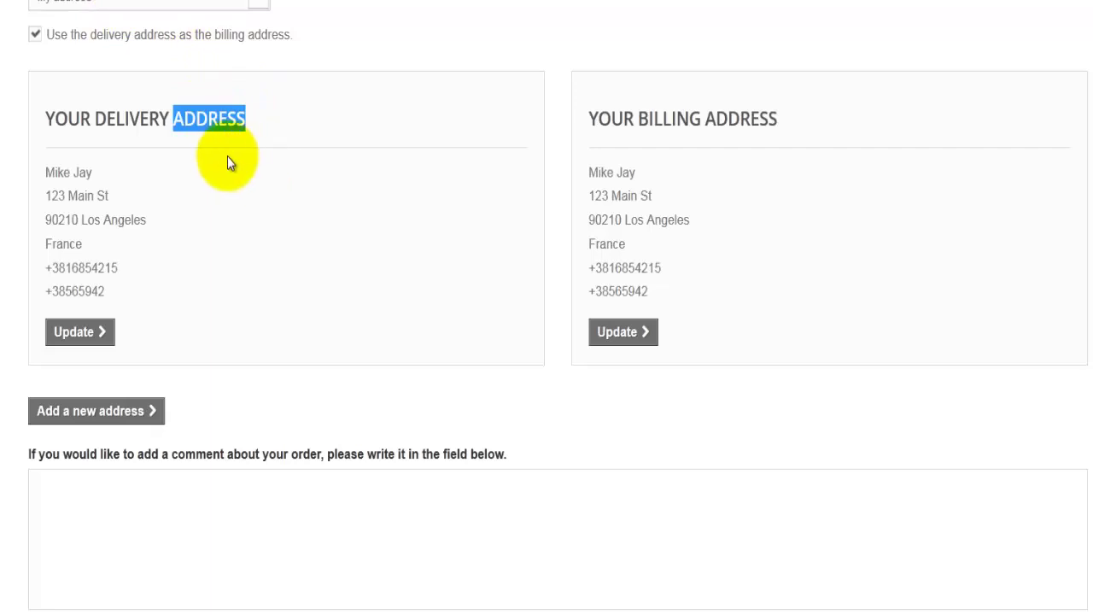
double_click(139, 119)
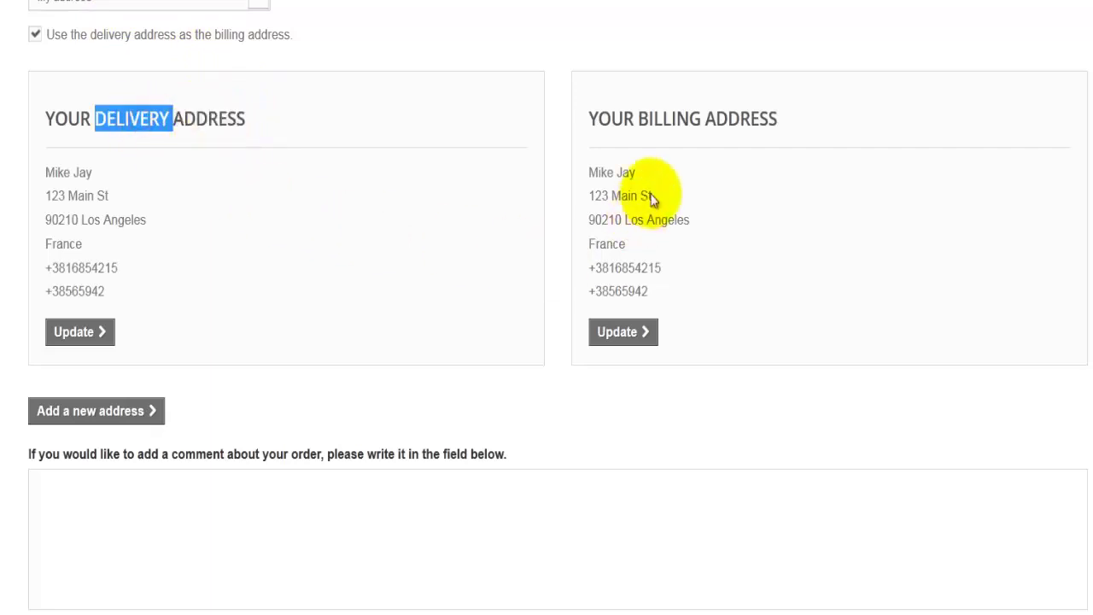
double_click(672, 118)
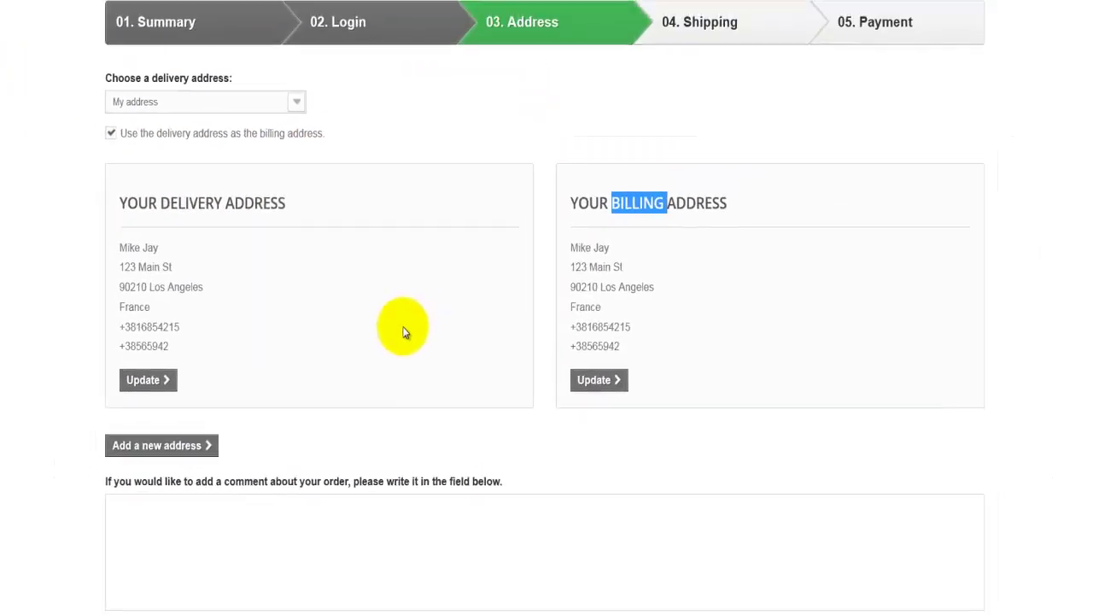
scroll(407, 345, "down", 1)
scroll(407, 345, "down", 1)
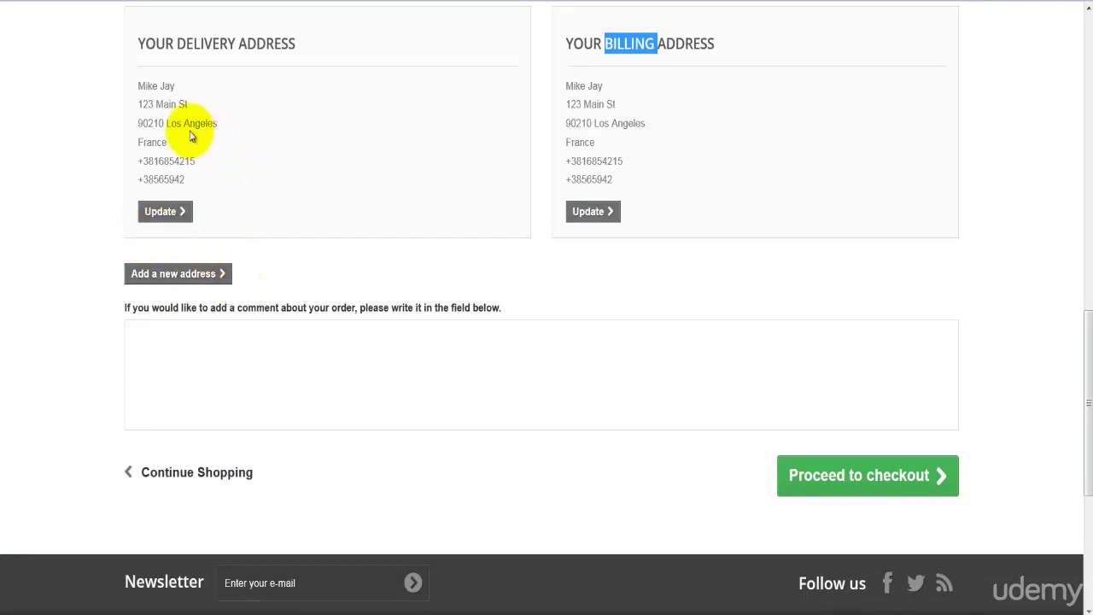
left_click(600, 145)
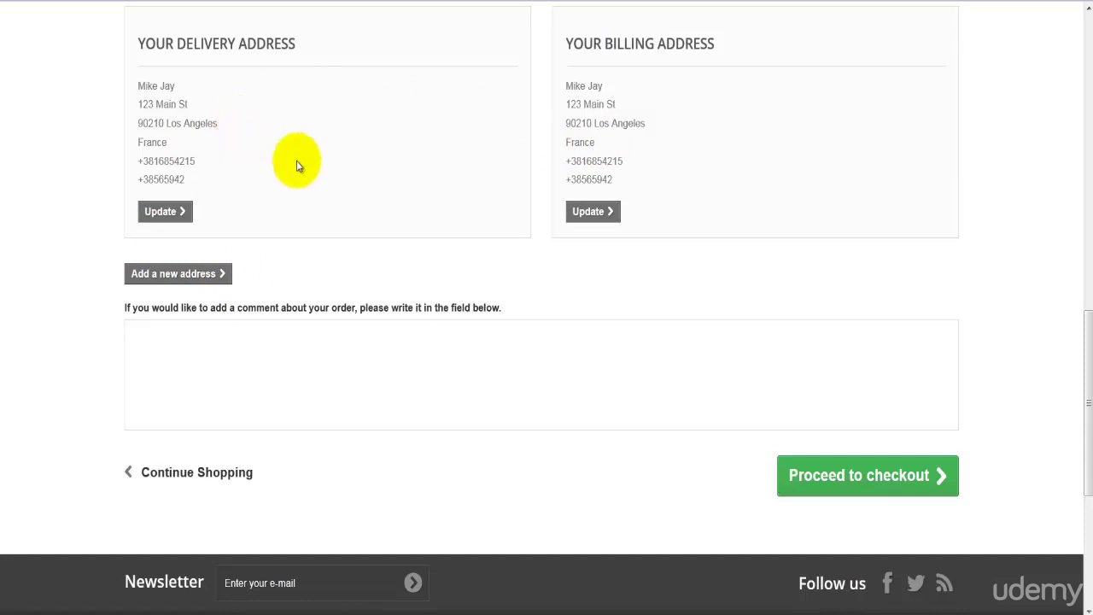
Leave the order comment field empty and proceed from the address step to shipping.
scroll(227, 283, "down", 1)
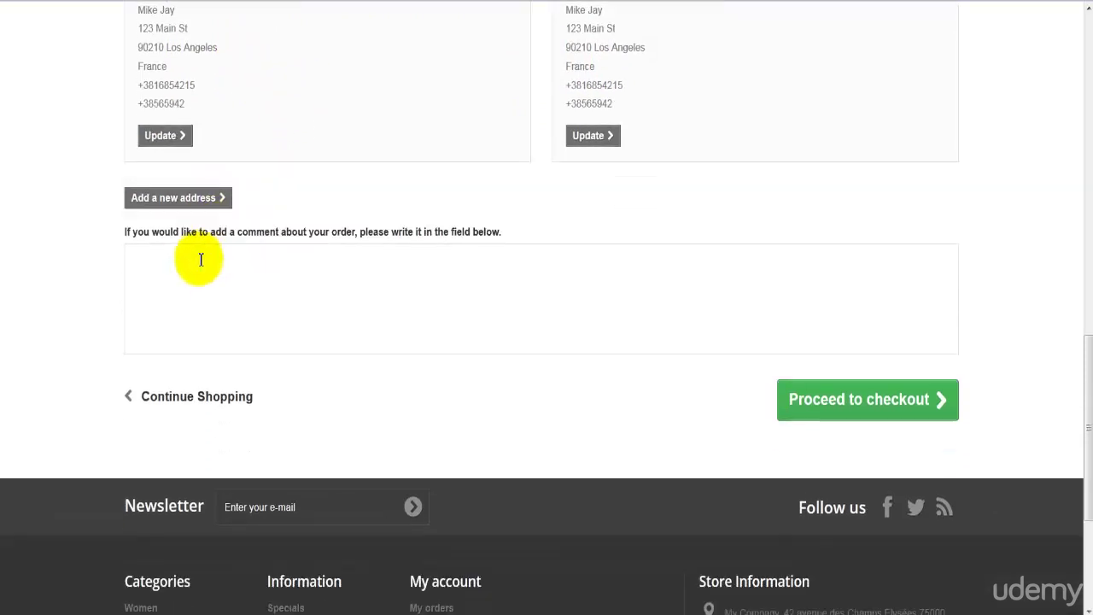
left_click(164, 256)
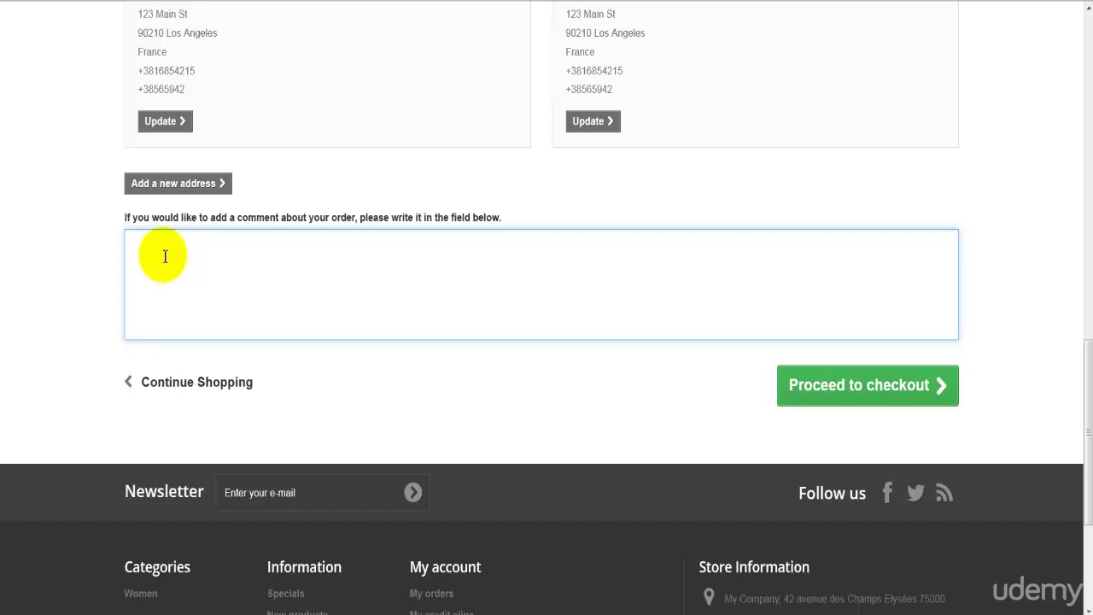
left_click(851, 389)
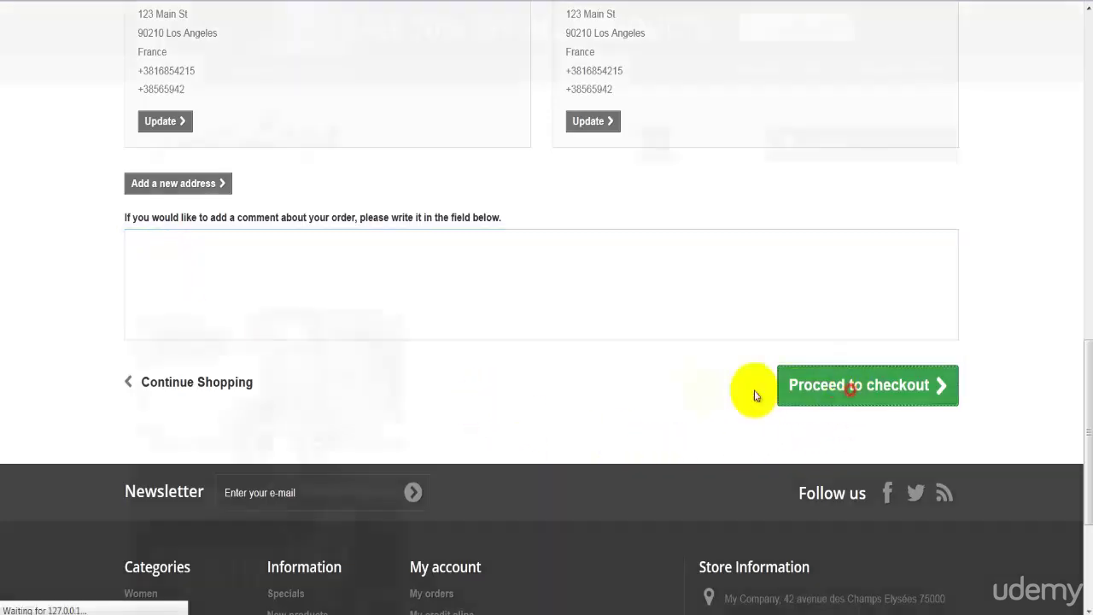
Choose the "My carrier" next-day delivery, agree to the terms of service and proceed to payment.
scroll(697, 390, "down", 3)
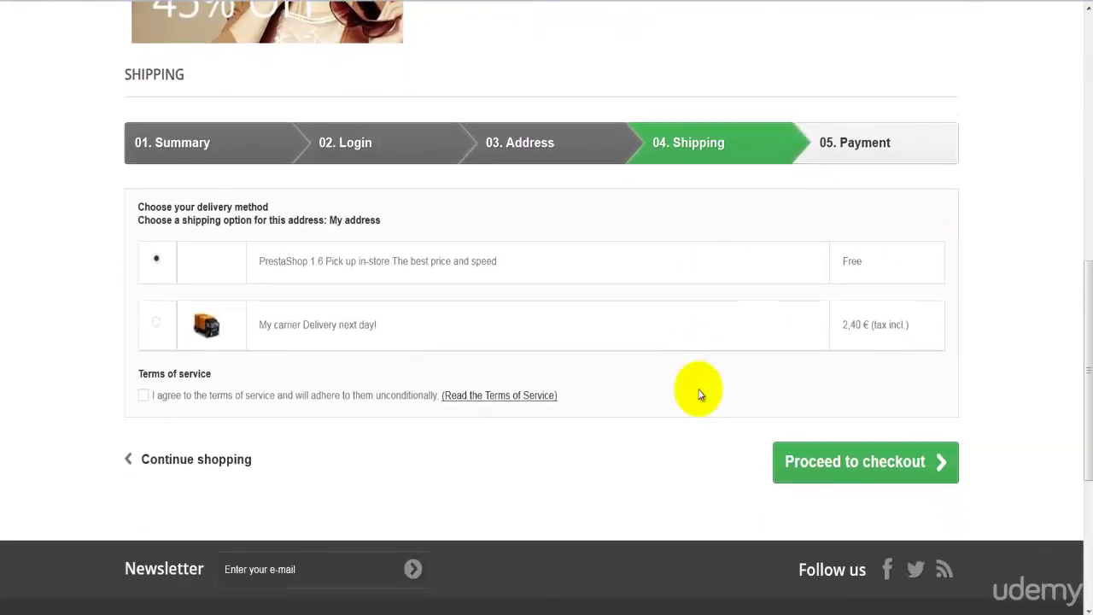
scroll(699, 393, "down", 1)
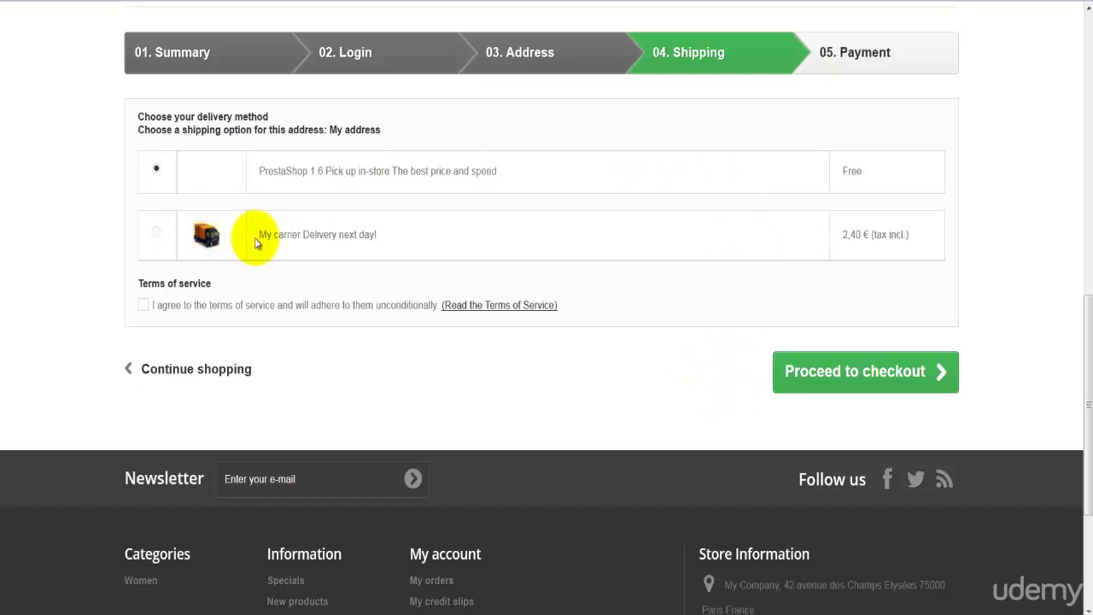
left_click(157, 235)
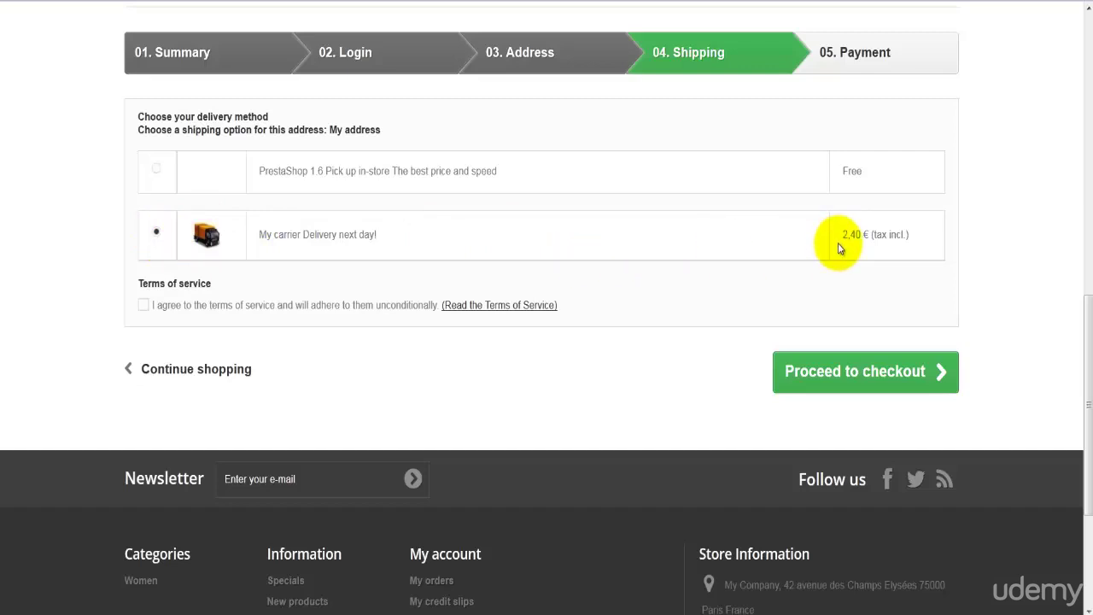
left_click(143, 308)
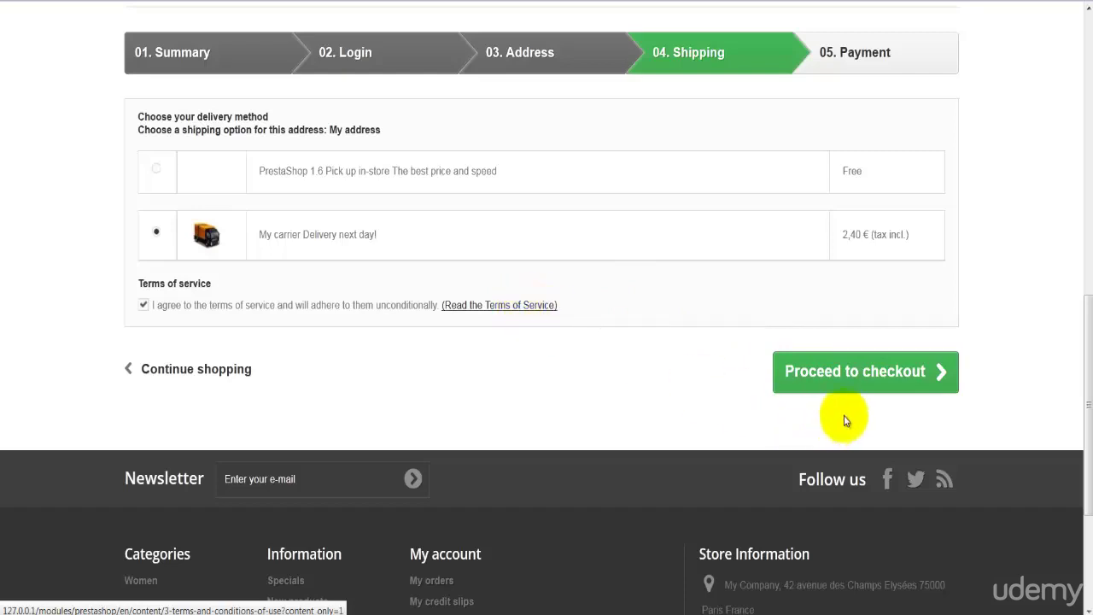
left_click(843, 391)
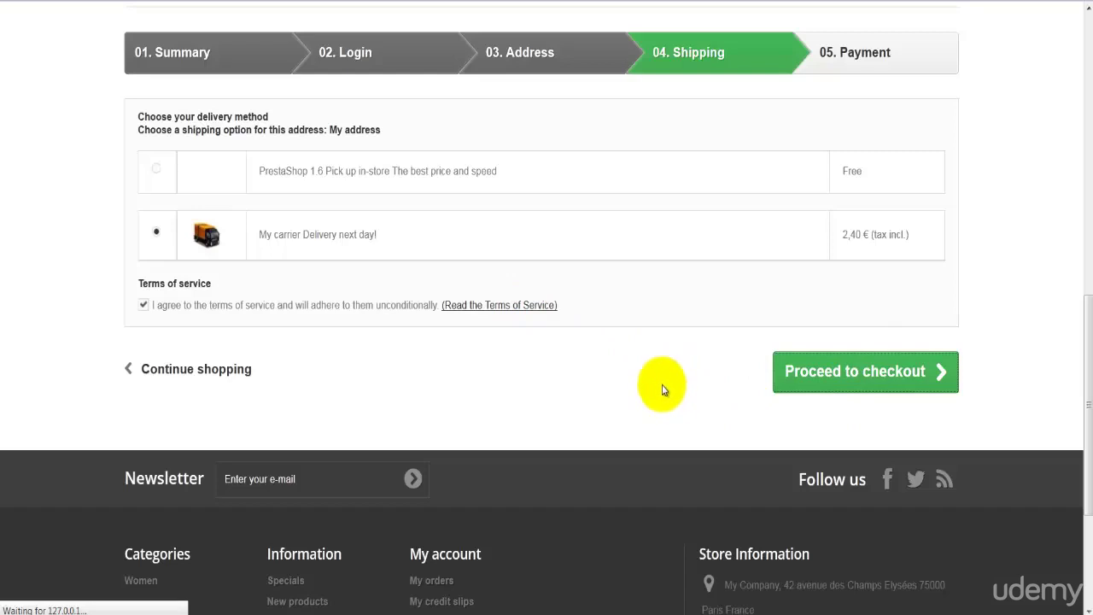
Review the ordered products, the order total with shipping, and the available payment methods.
scroll(664, 390, "down", 4)
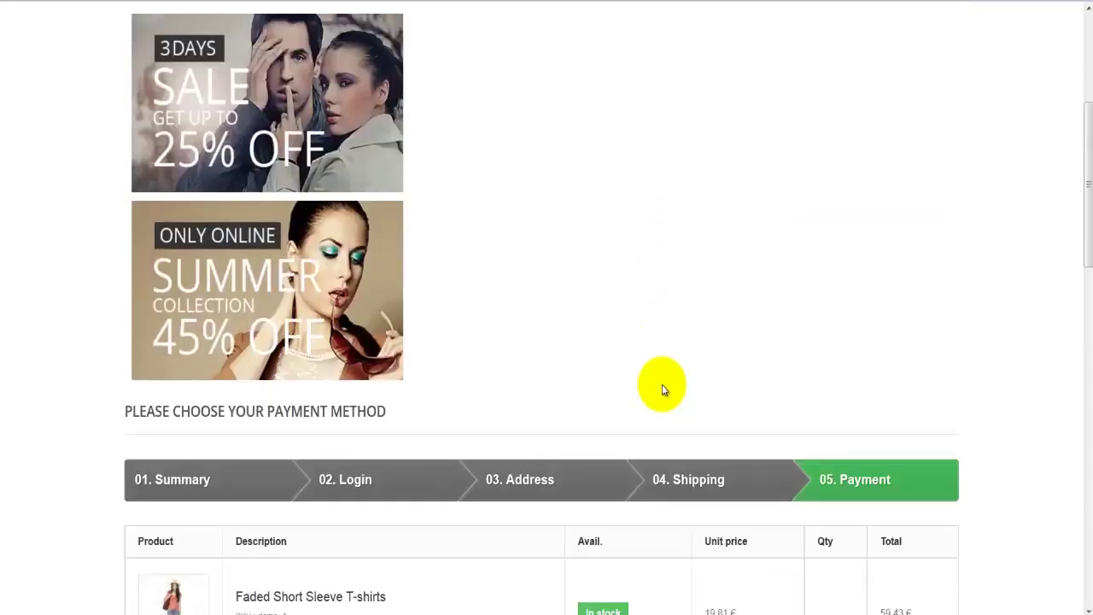
scroll(665, 389, "down", 5)
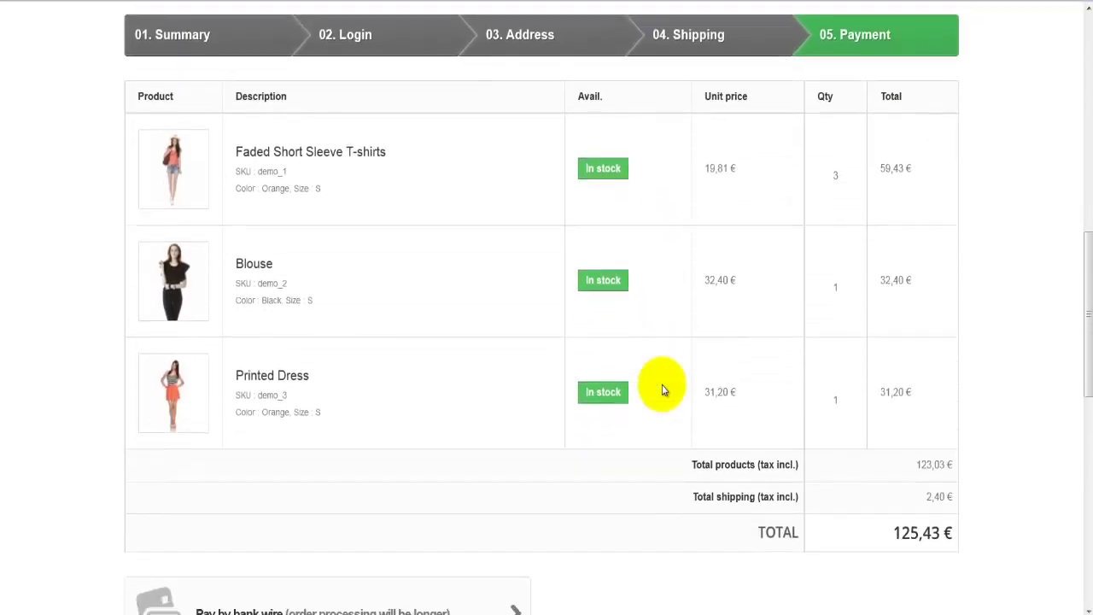
scroll(632, 458, "down", 3)
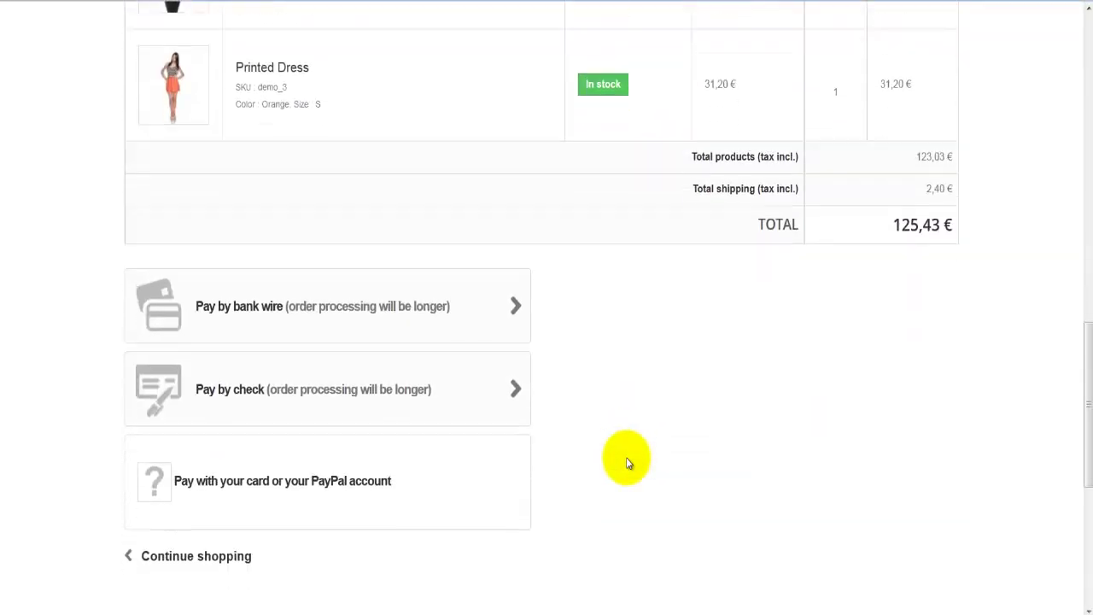
scroll(628, 463, "down", 1)
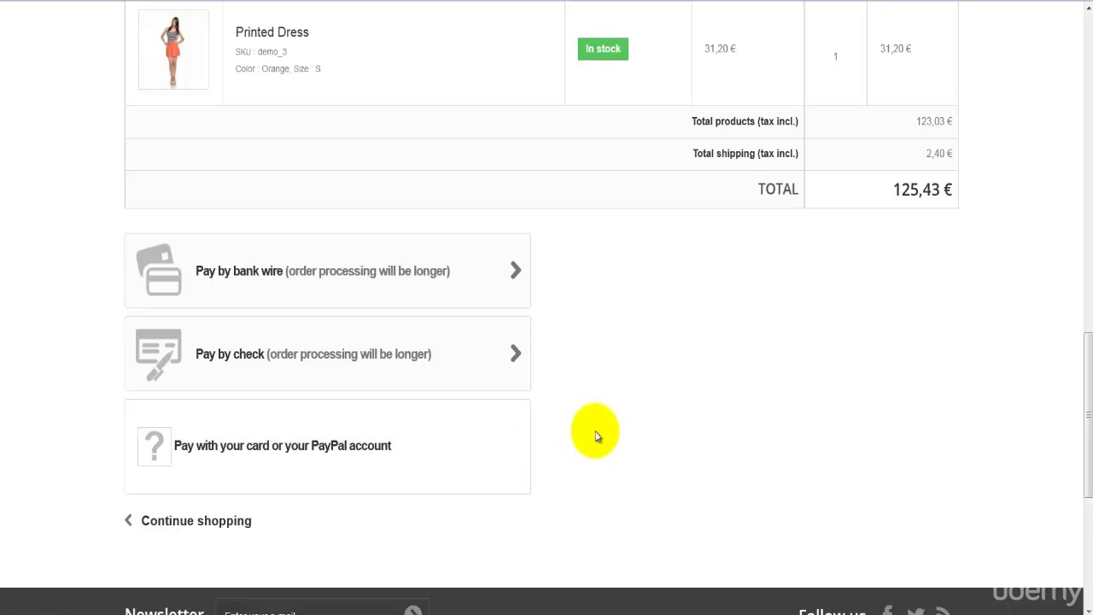
scroll(595, 436, "up", 3)
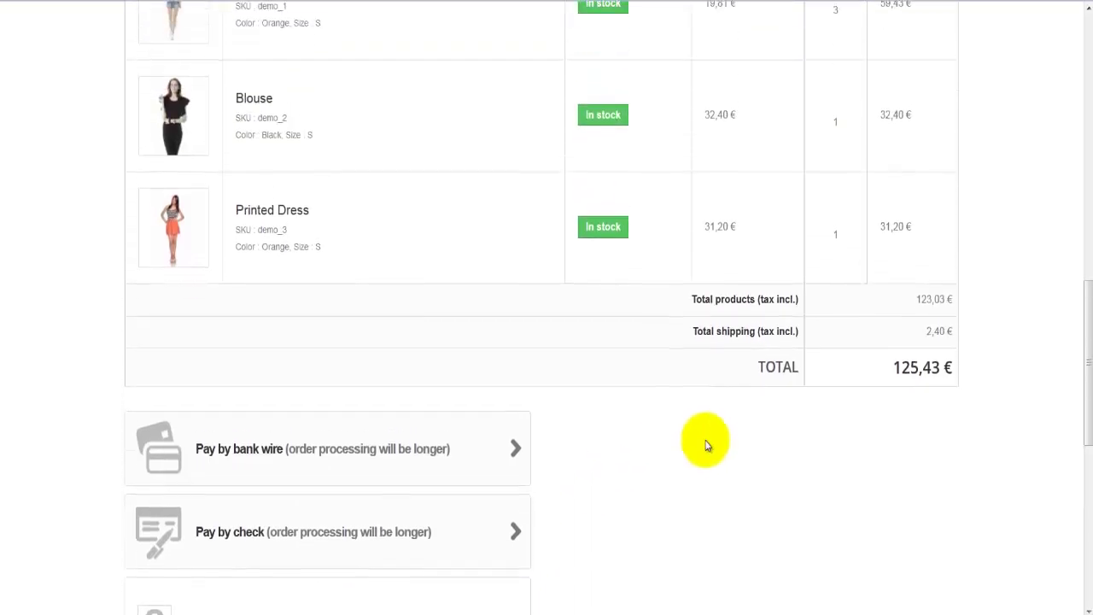
left_click_drag(888, 378, 940, 371)
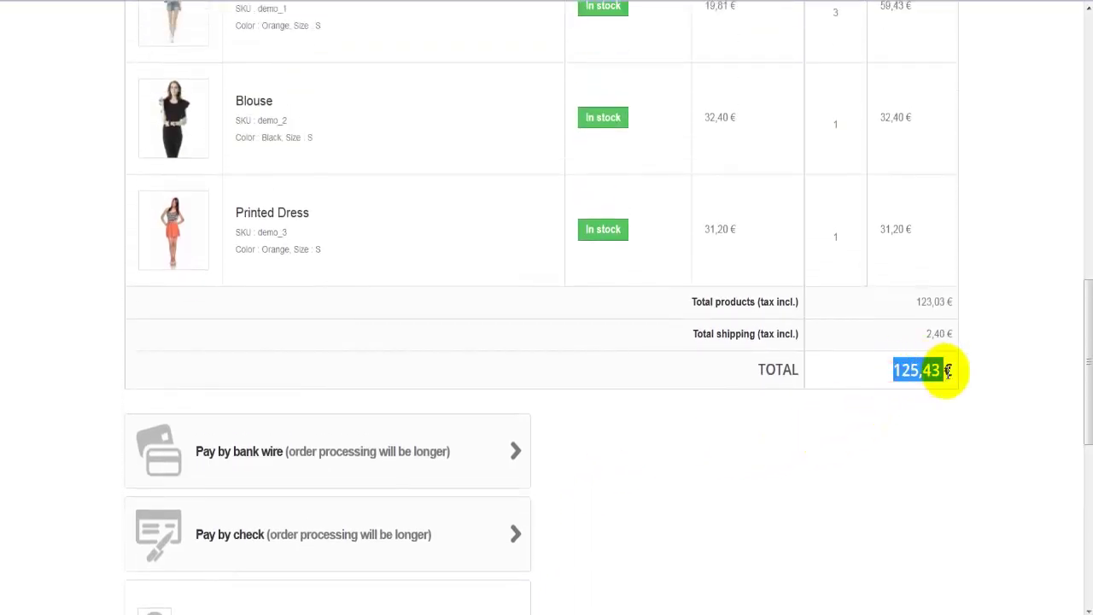
scroll(504, 381, "up", 3)
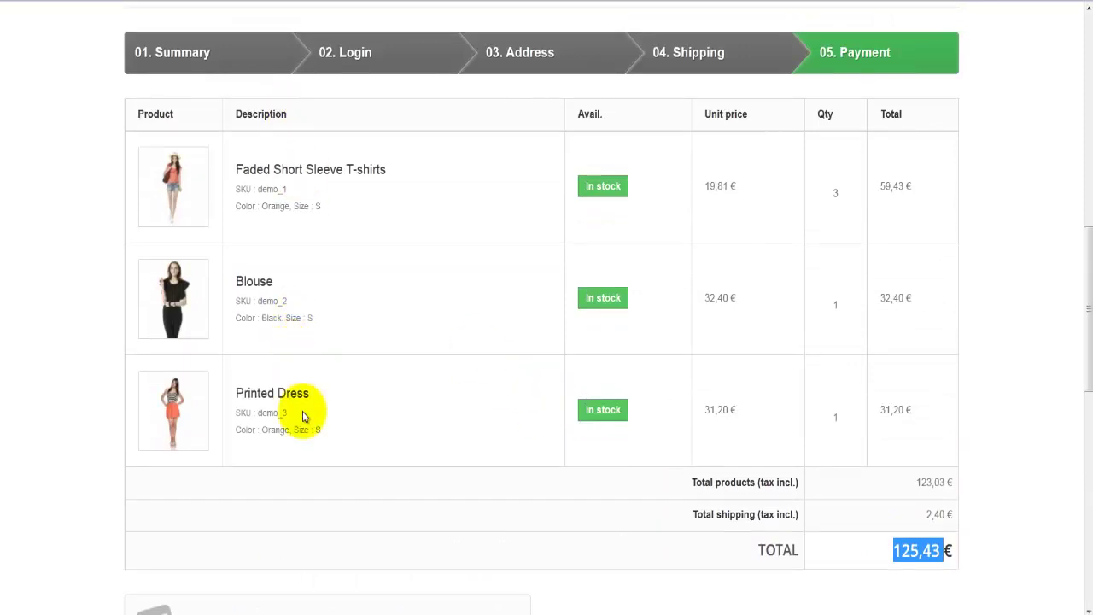
scroll(470, 401, "down", 2)
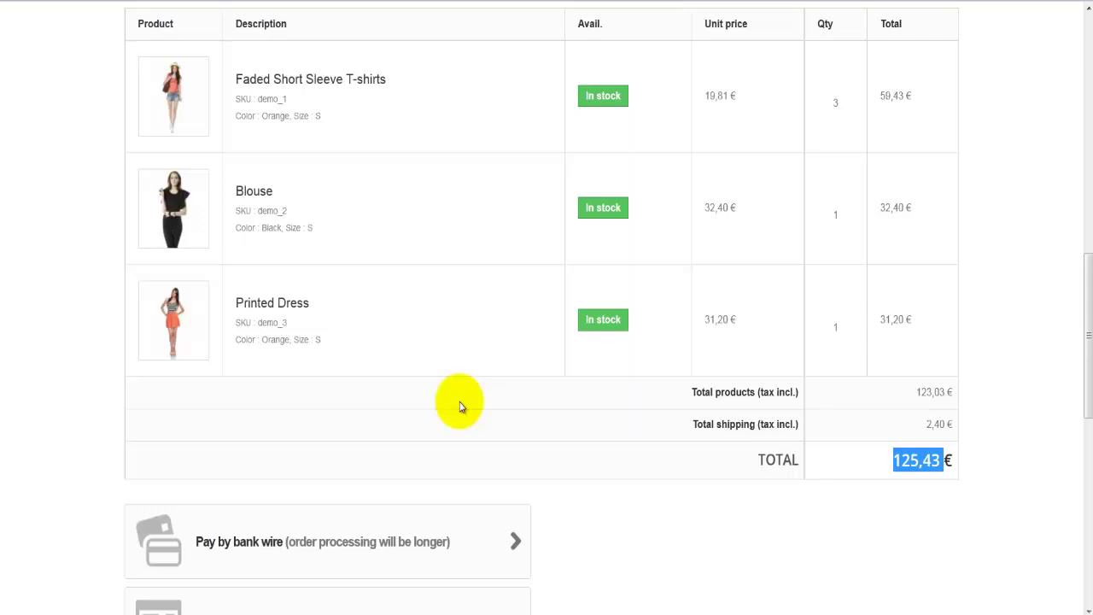
left_click(620, 496)
left_click(618, 495)
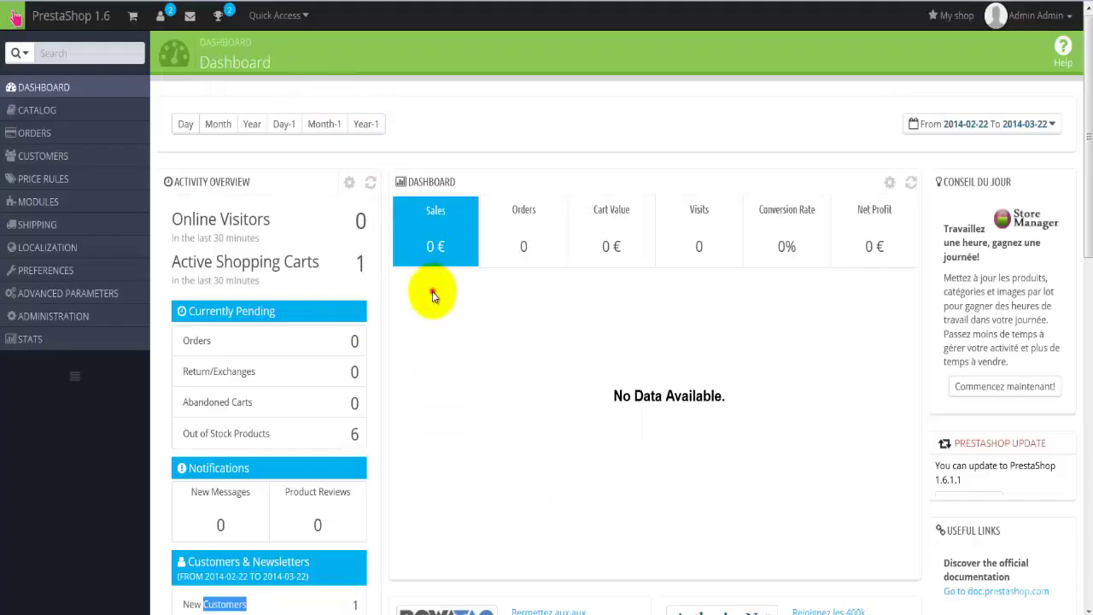
Switch to the PrestaShop back office dashboard and check the Active Shopping Carts figure in the activity overview.
left_click(431, 289)
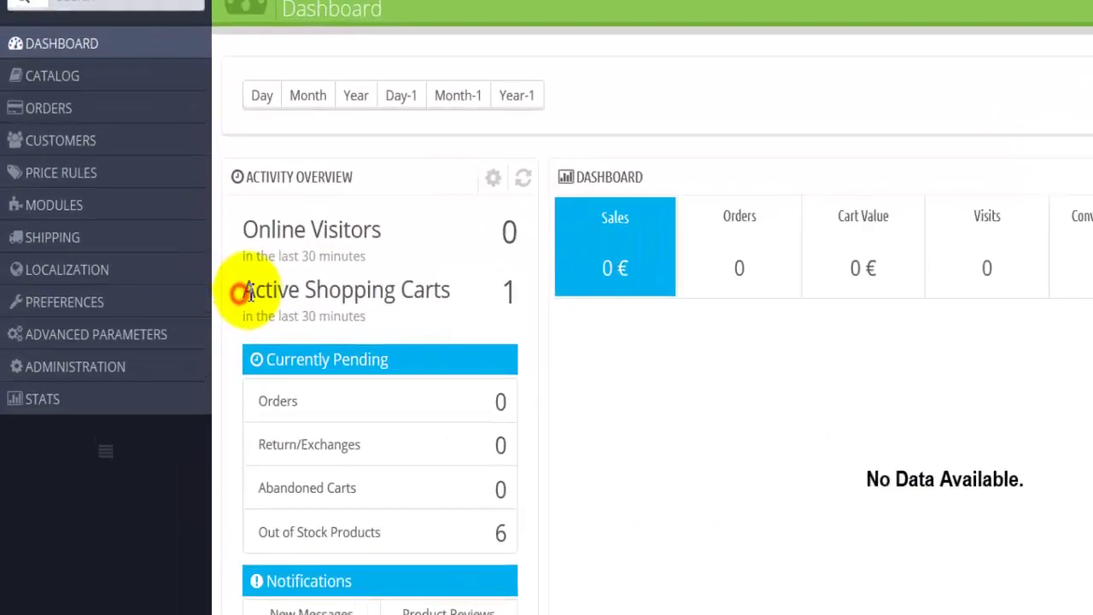
left_click_drag(171, 262, 247, 262)
left_click_drag(629, 365, 925, 372)
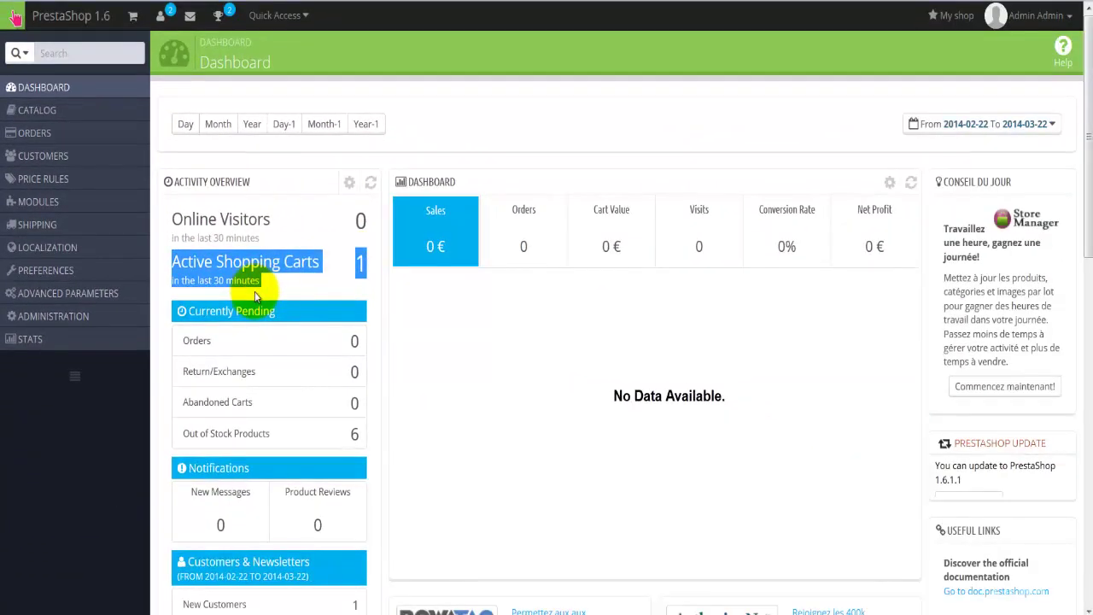
Examine the new customers, total subscribers and traffic figures in the dashboard's activity overview.
scroll(431, 366, "down", 2)
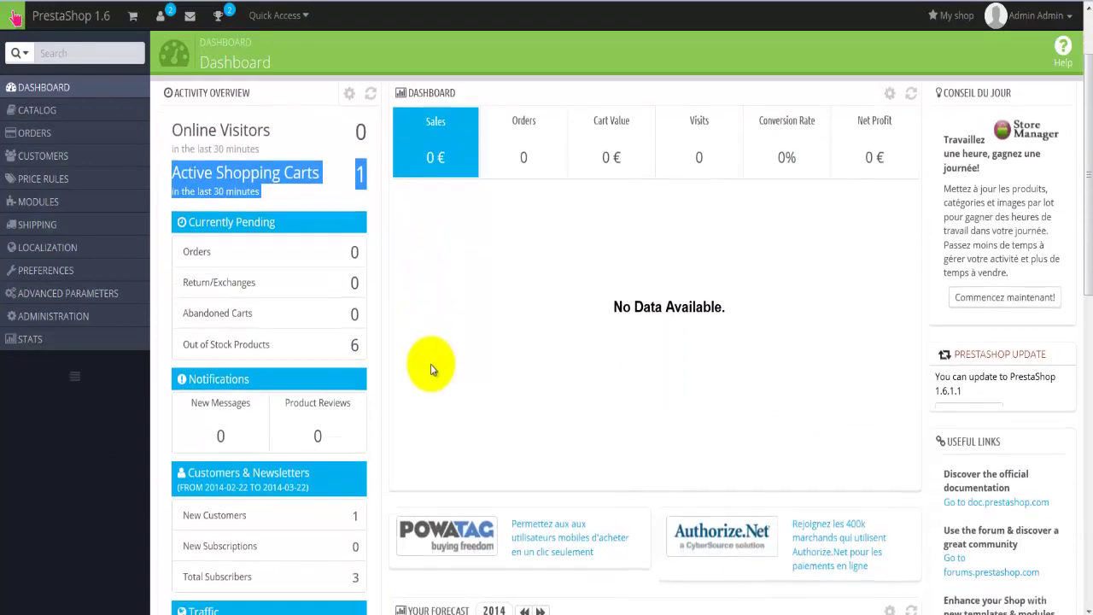
scroll(798, 303, "down", 3)
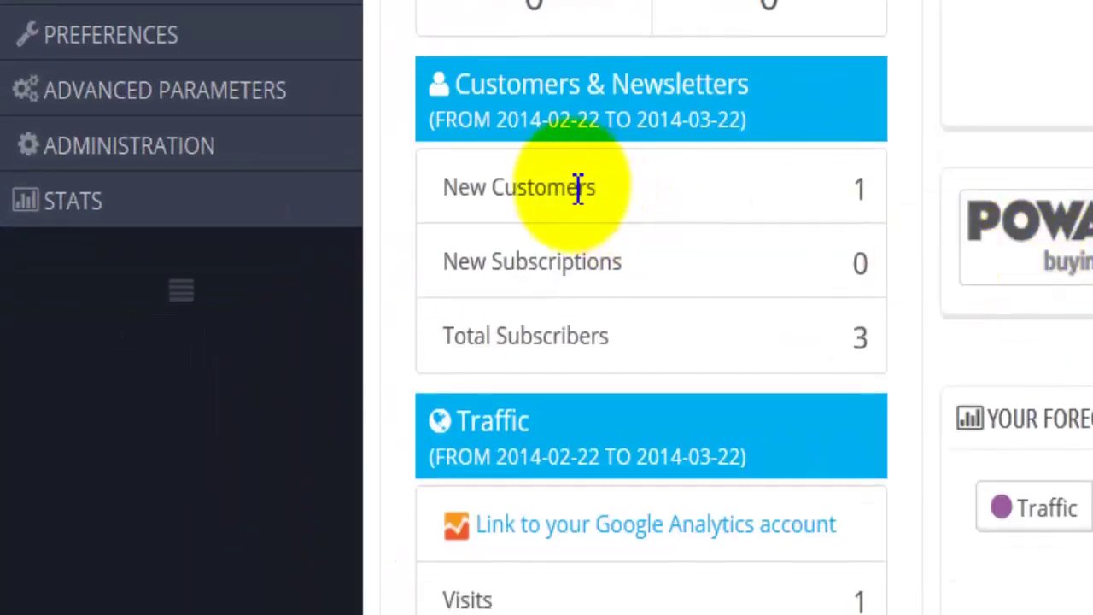
double_click(418, 245)
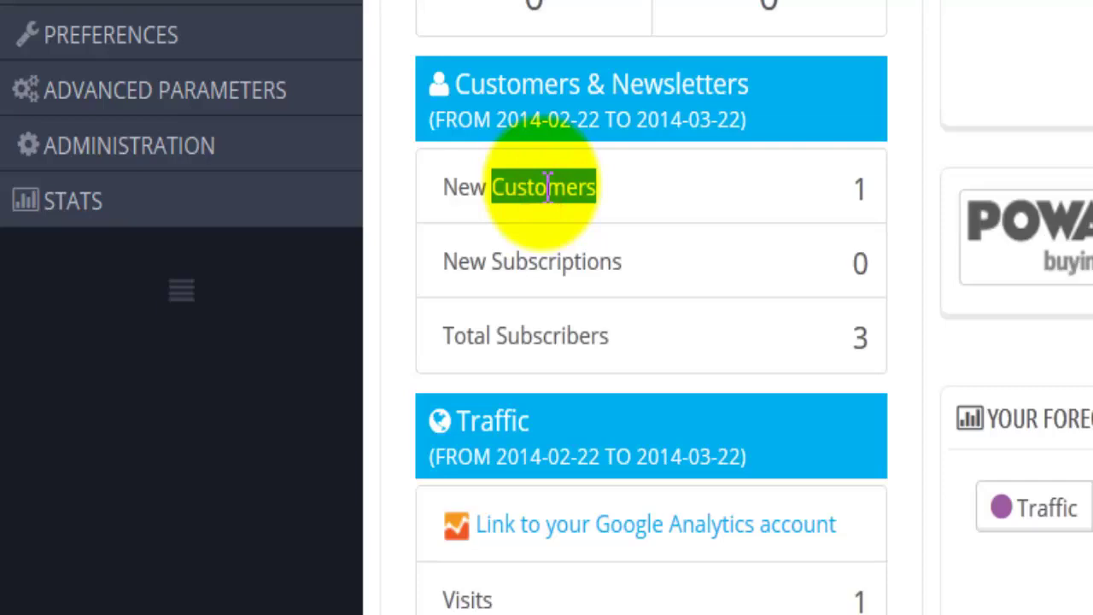
double_click(538, 336)
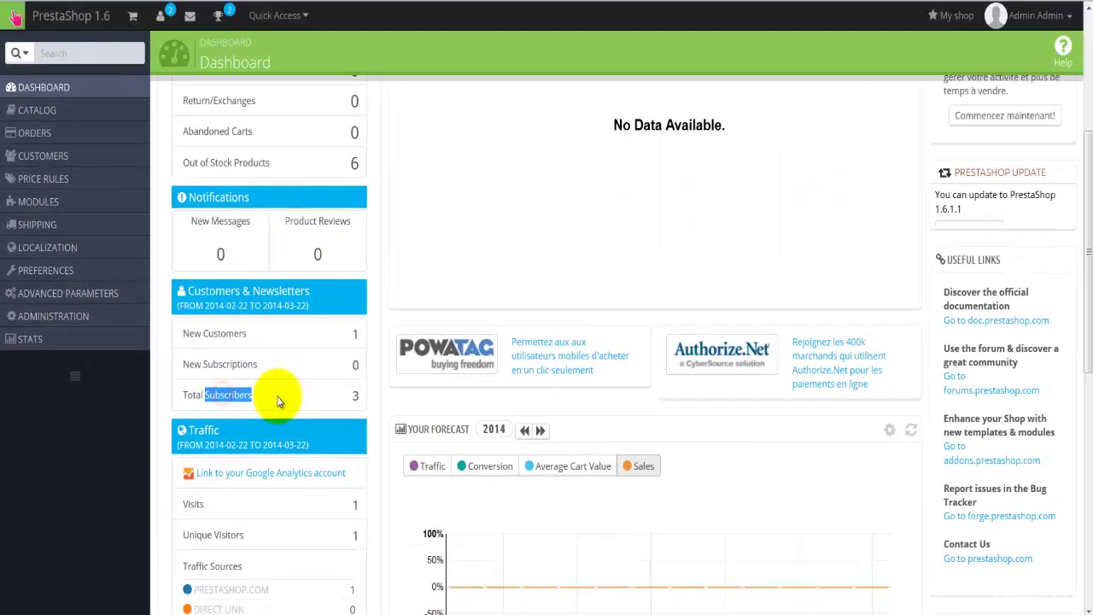
scroll(325, 398, "down", 1)
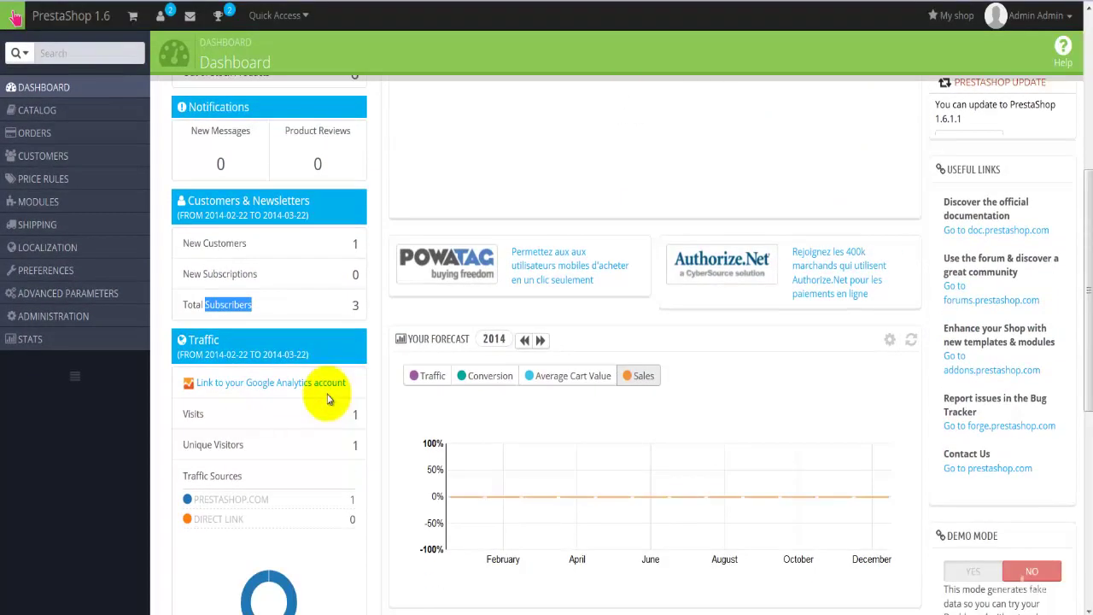
scroll(328, 399, "down", 1)
Display the Orders statistics in the dashboard's main chart.
scroll(327, 399, "up", 5)
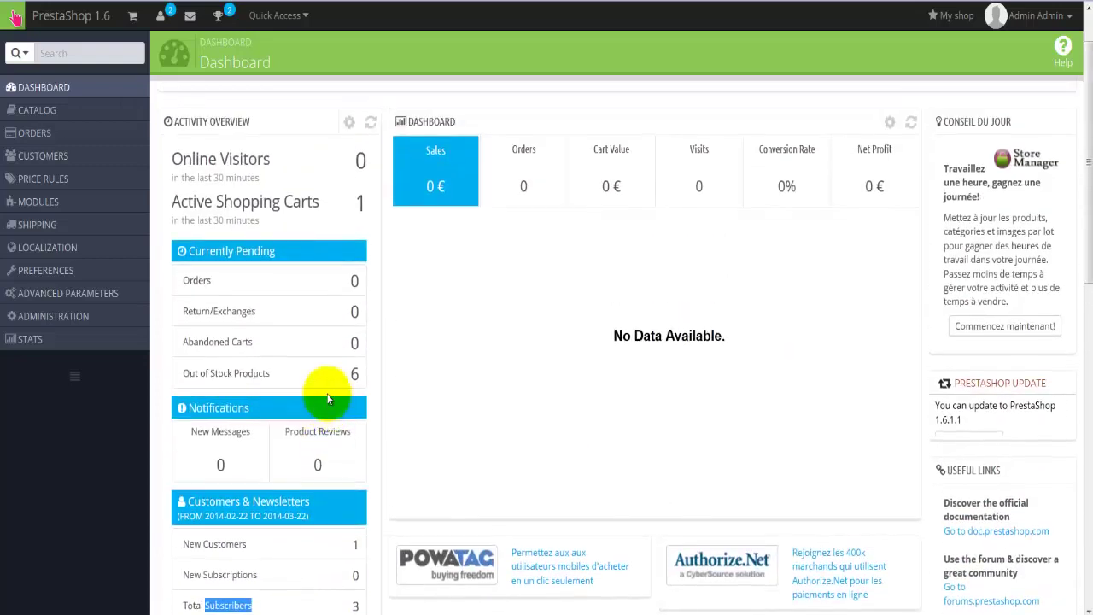
scroll(329, 397, "up", 1)
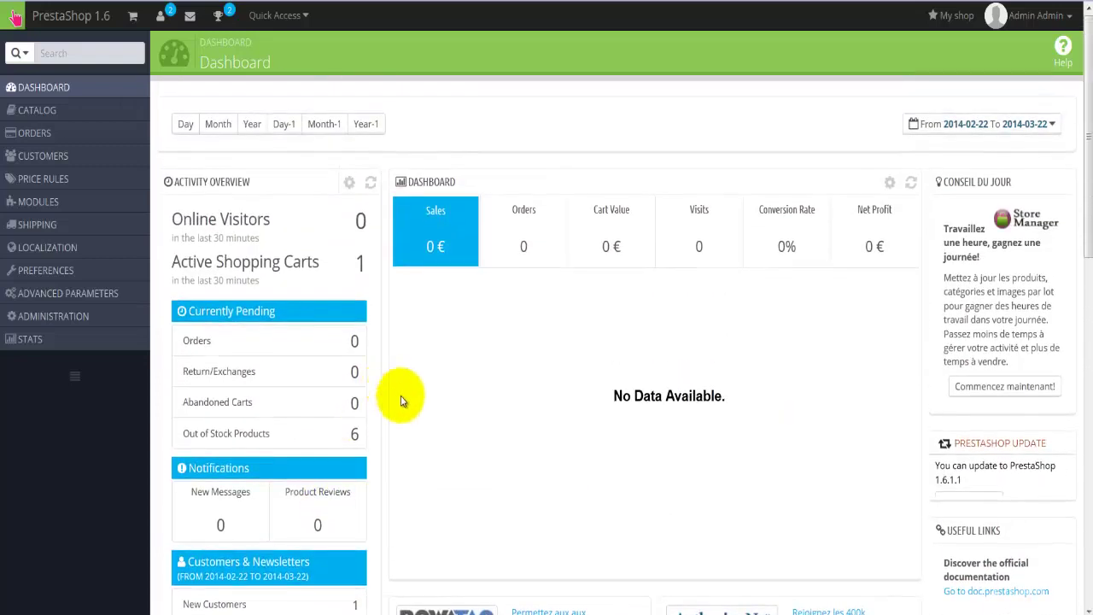
left_click(523, 243)
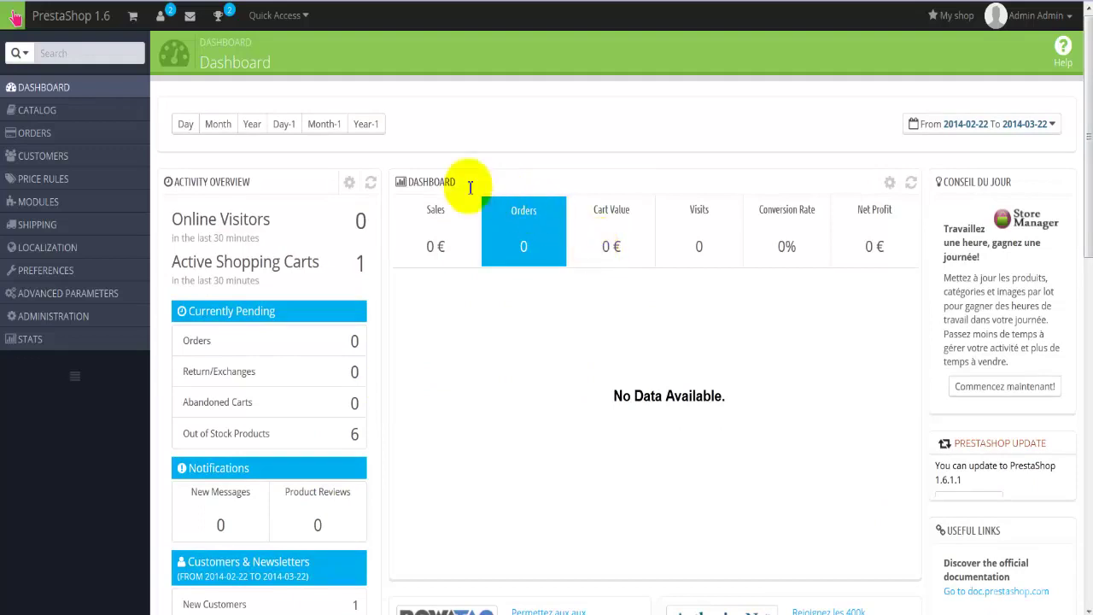
Limit the dashboard statistics to the current day and check the latest customer registrations in the notifications.
left_click(185, 123)
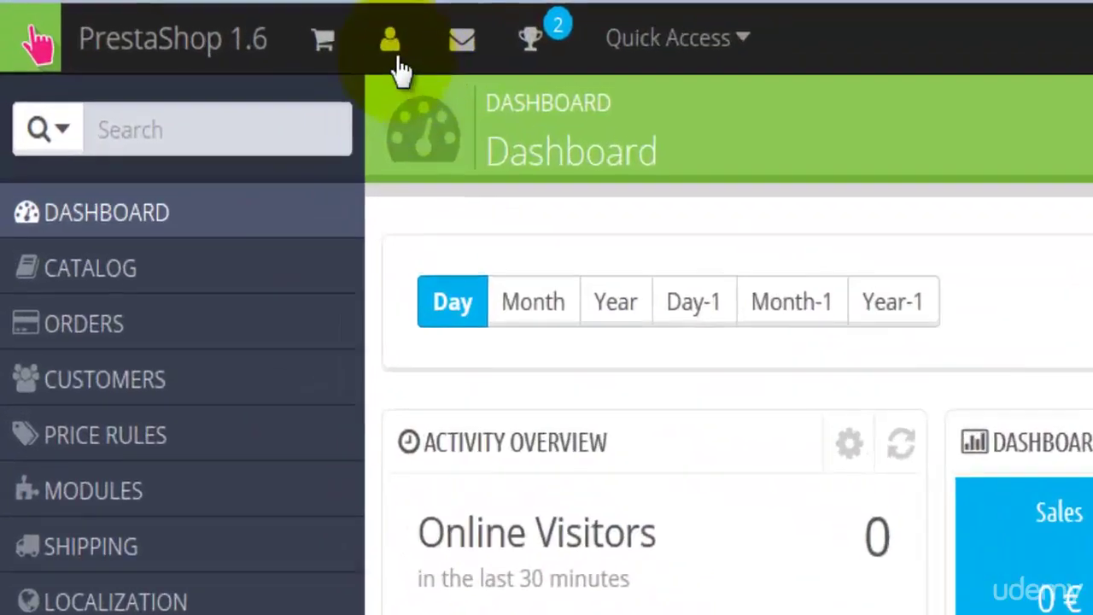
left_click(160, 16)
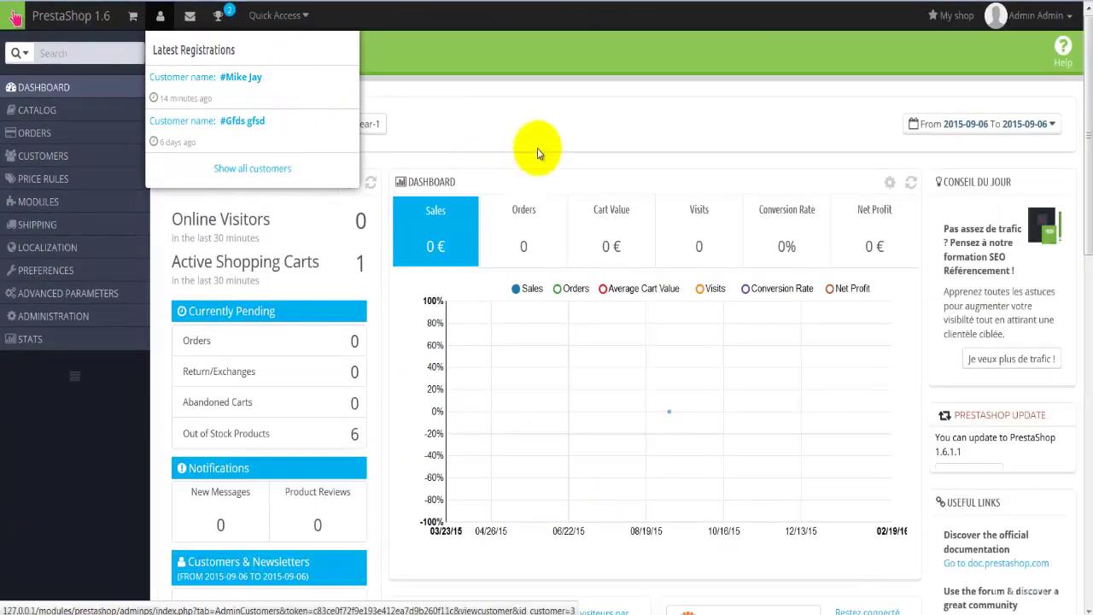
left_click(537, 152)
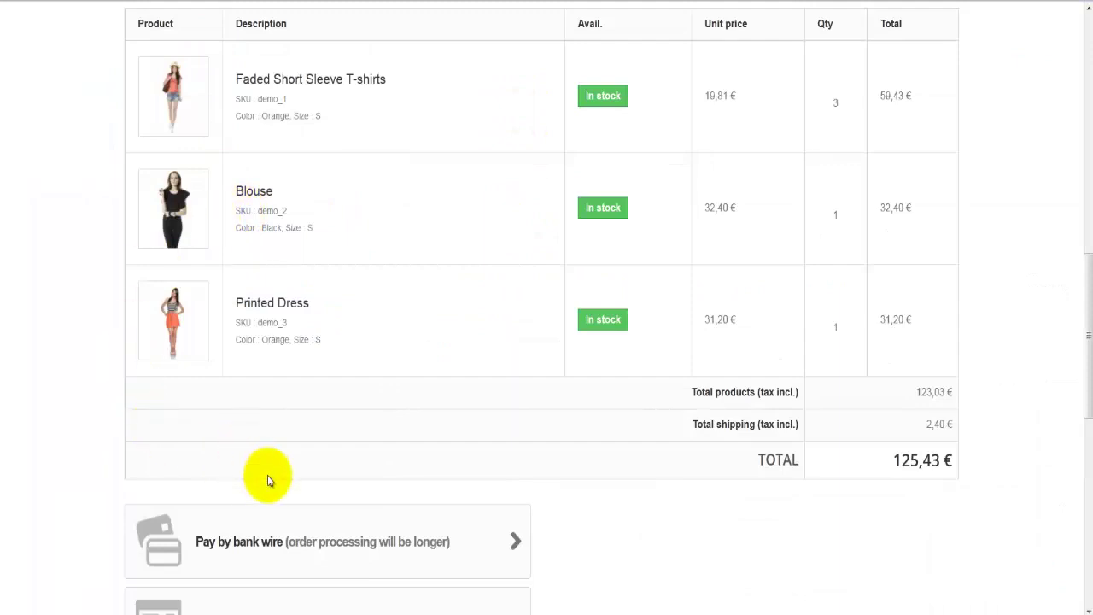
Go back to the storefront's payment step and examine the bank wire, check and PayPal options along with the ordered products.
scroll(268, 477, "down", 2)
scroll(574, 482, "down", 1)
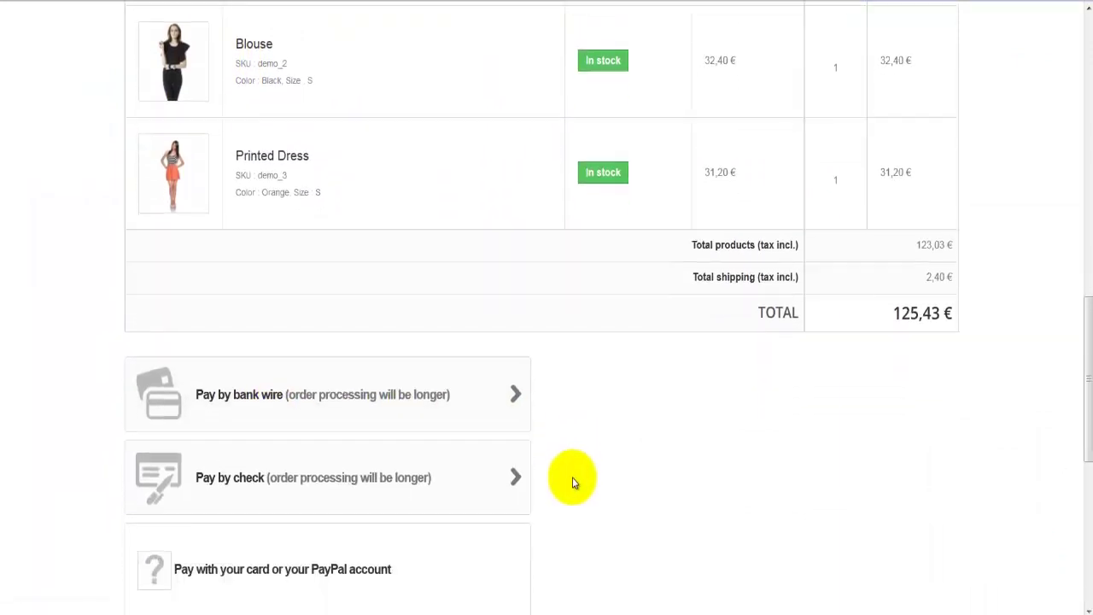
scroll(574, 482, "down", 1)
scroll(630, 439, "down", 3)
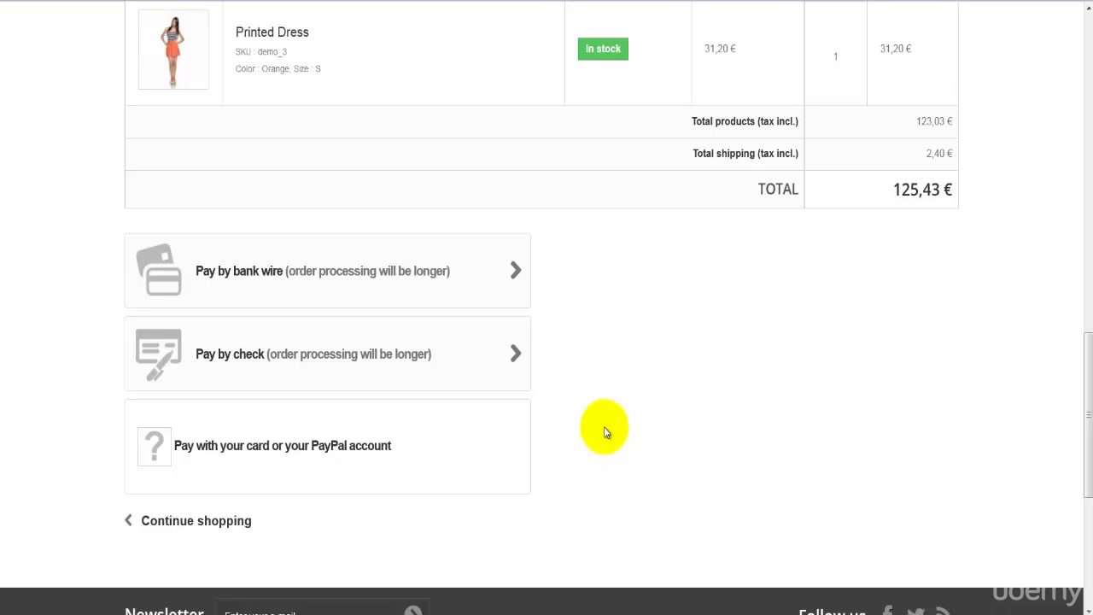
scroll(604, 426, "up", 2)
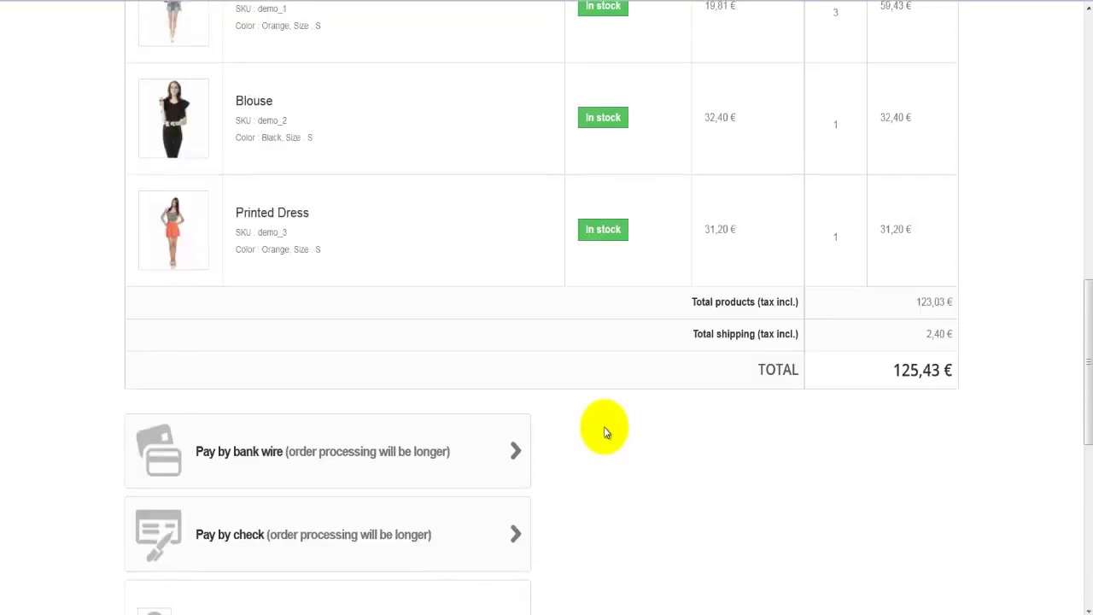
scroll(605, 432, "up", 5)
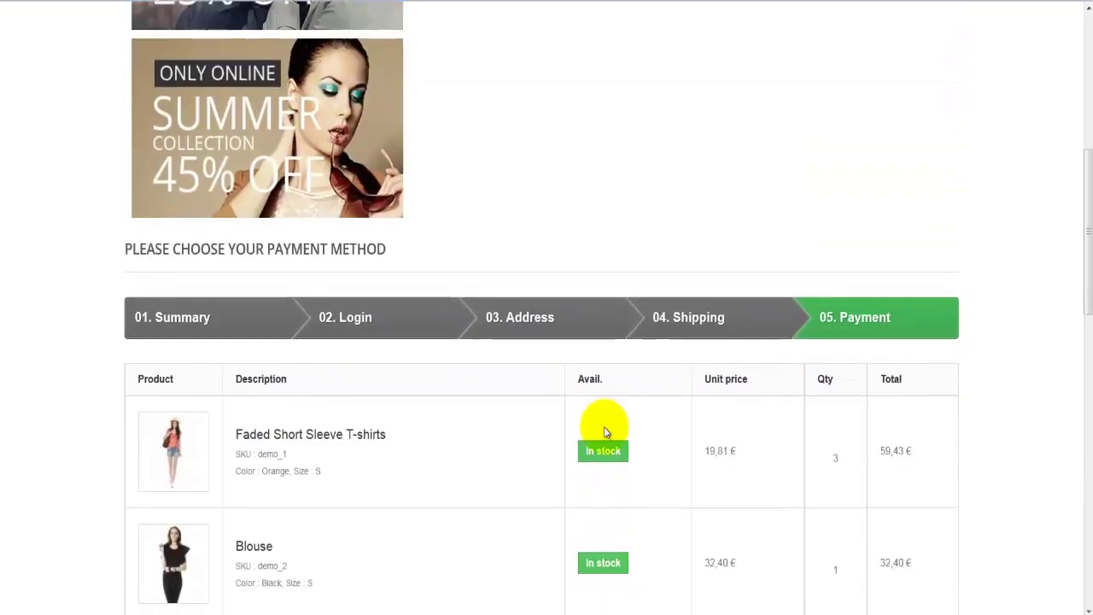
scroll(606, 410, "down", 1)
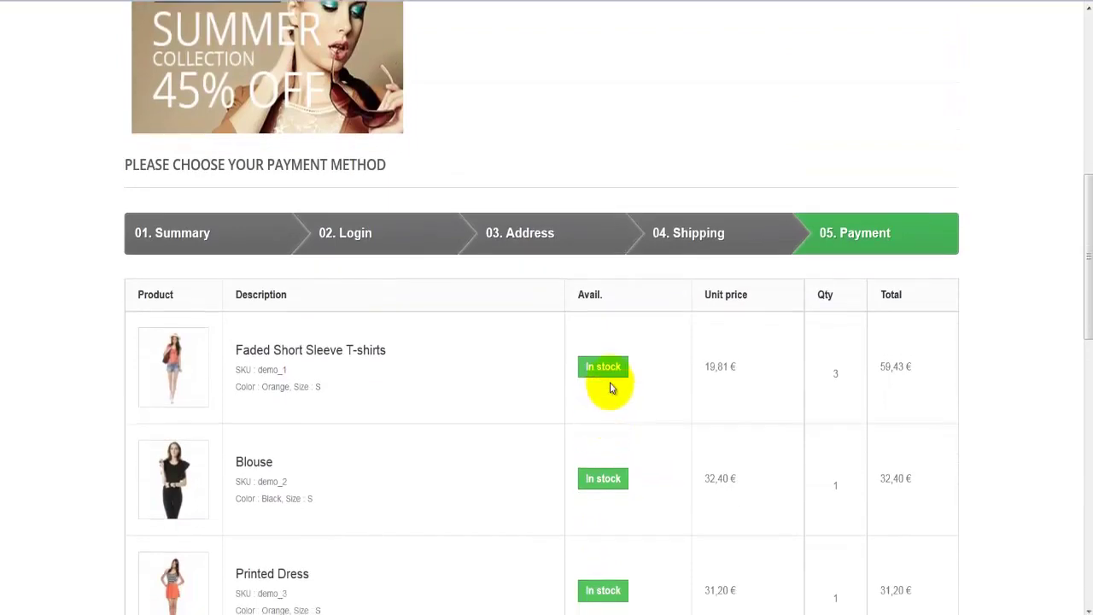
Return to the Shipping step of the checkout and review the delivery methods and the terms of service option.
left_click(688, 241)
scroll(547, 361, "down", 5)
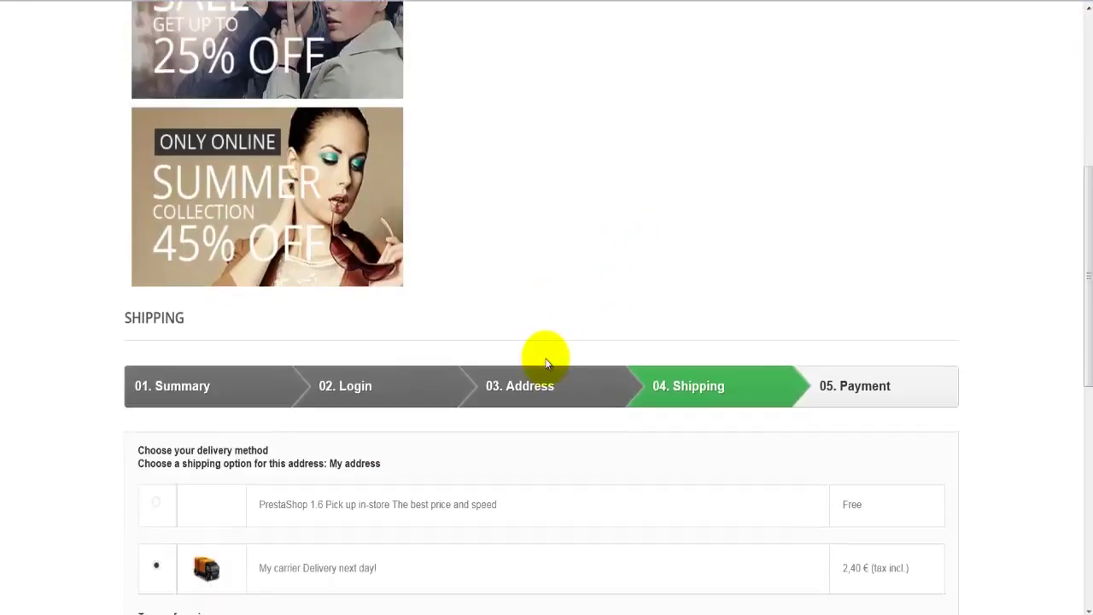
scroll(547, 363, "down", 4)
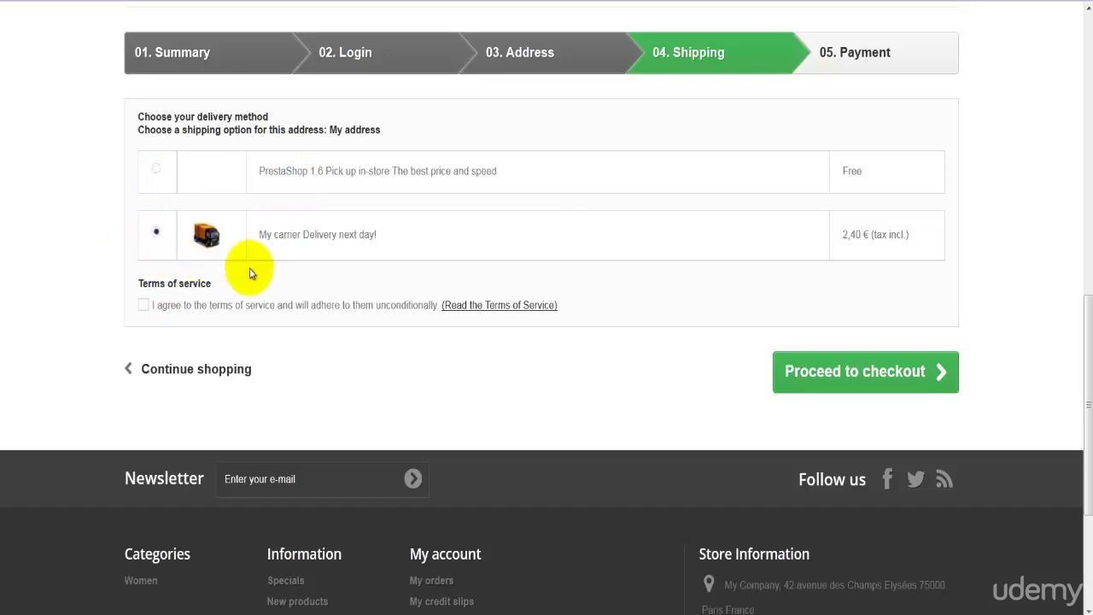
scroll(448, 427, "up", 1)
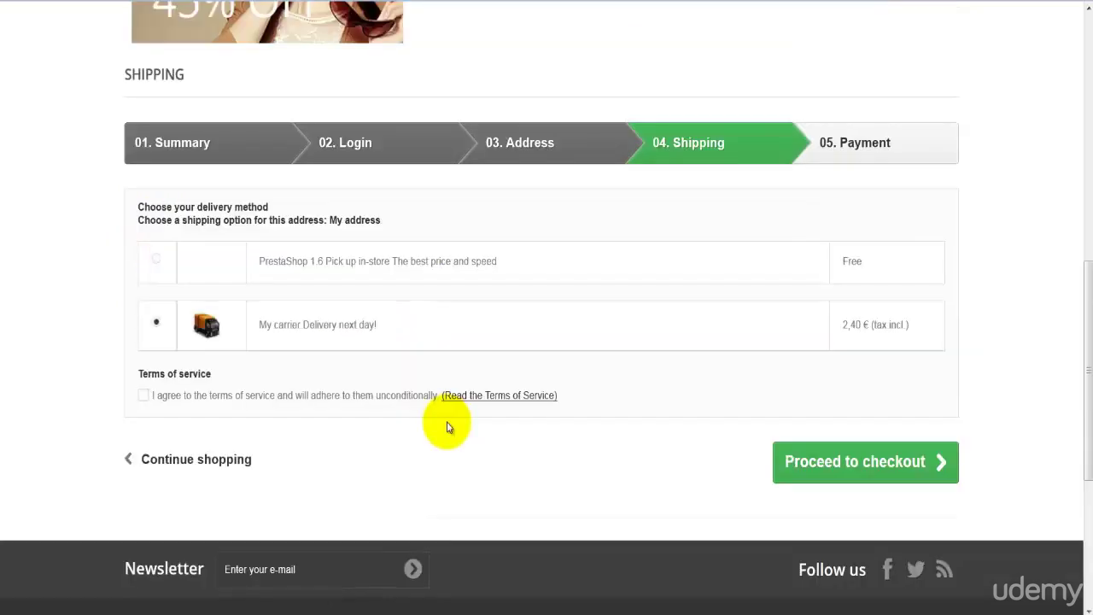